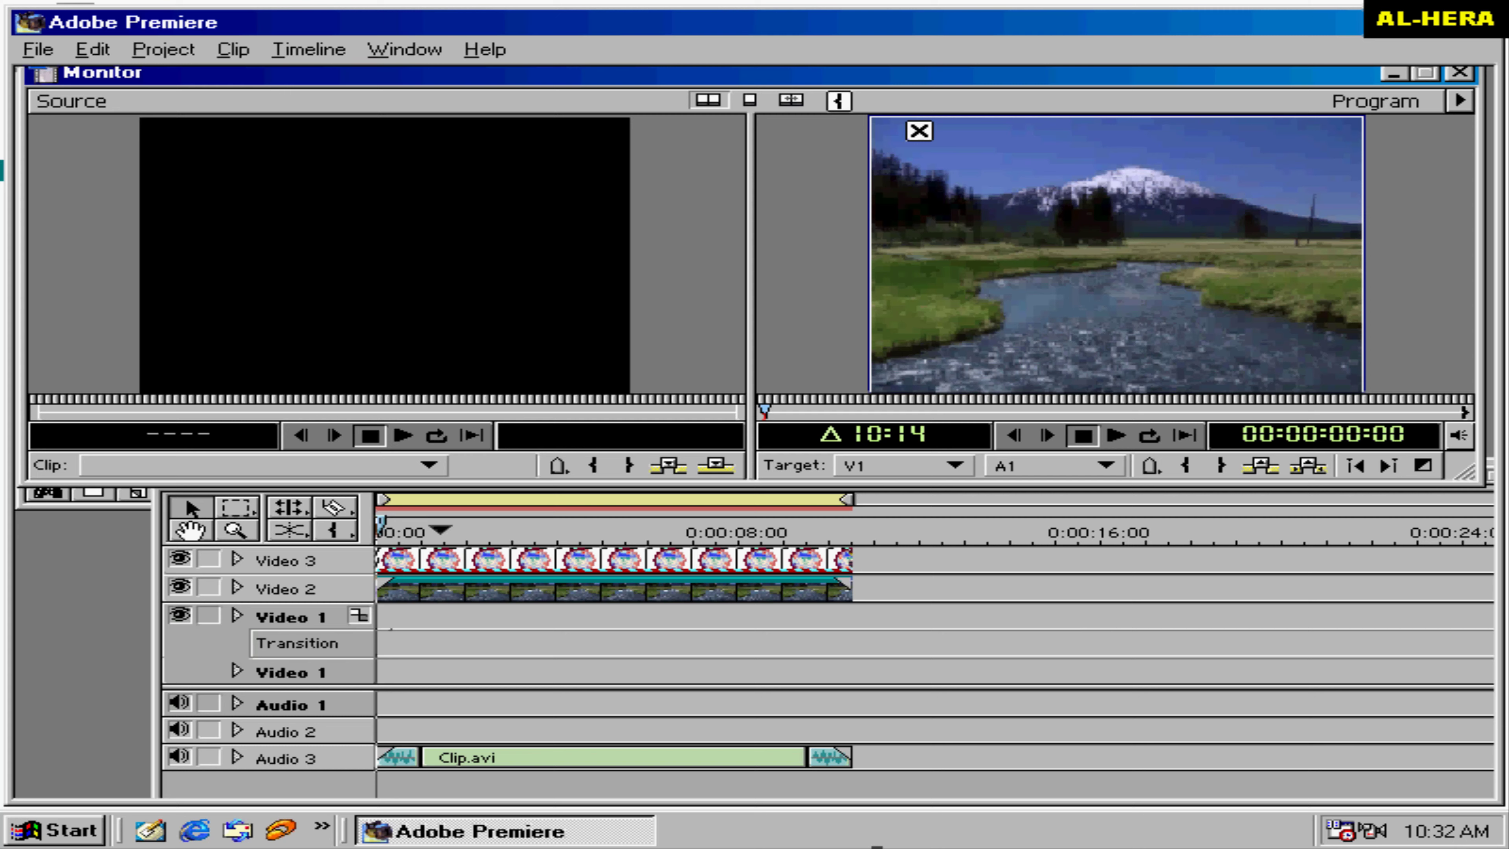
Step: Scrub the timeline near two seconds to preview the white_matte.eps logo over Clip.avi
{"action": "left_click", "coordinate": [391, 529]}
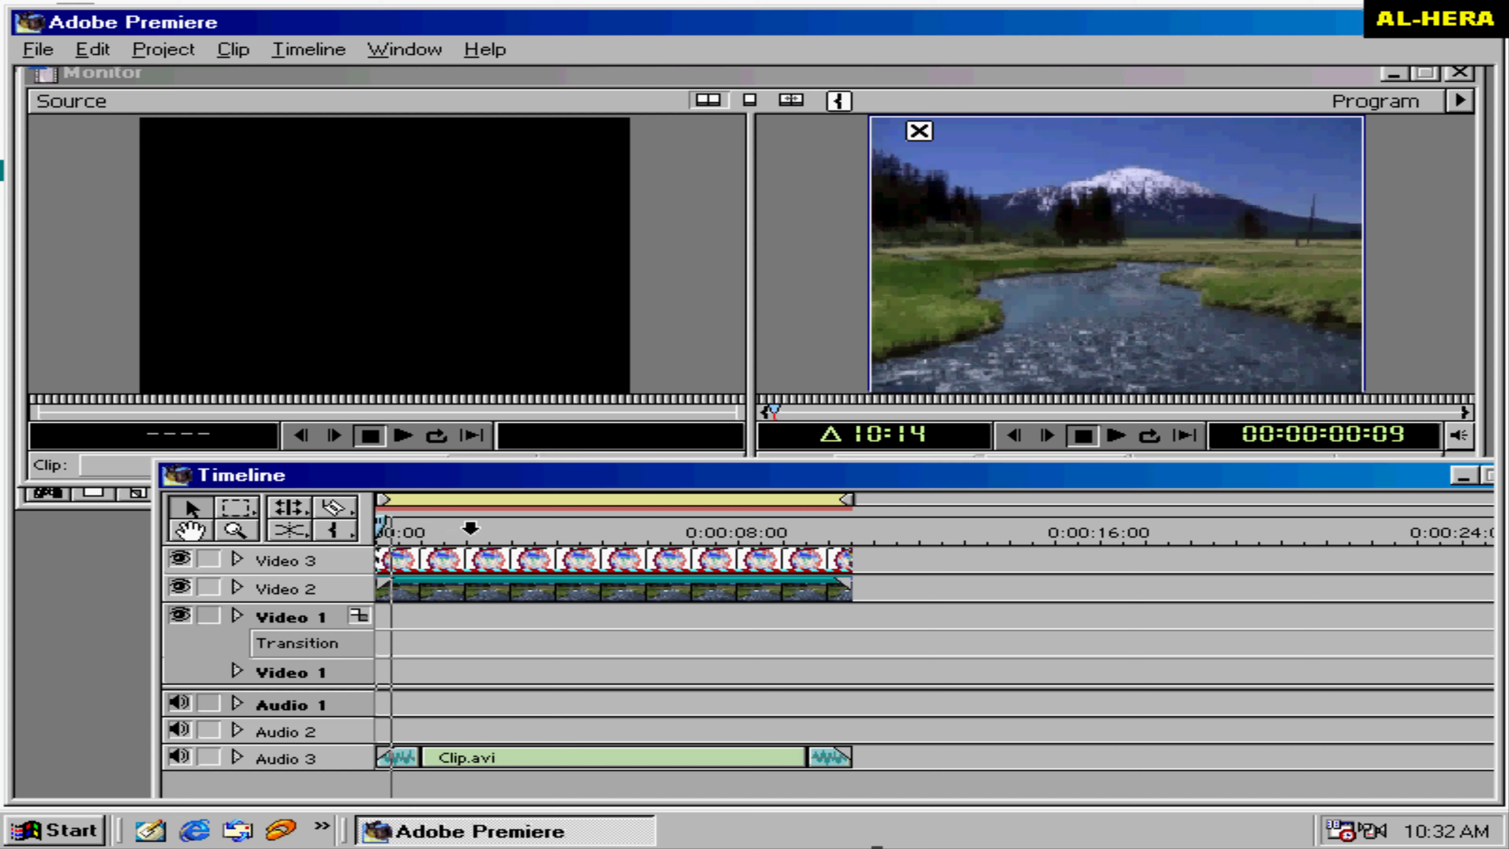
{"action": "left_click", "coordinate": [473, 527]}
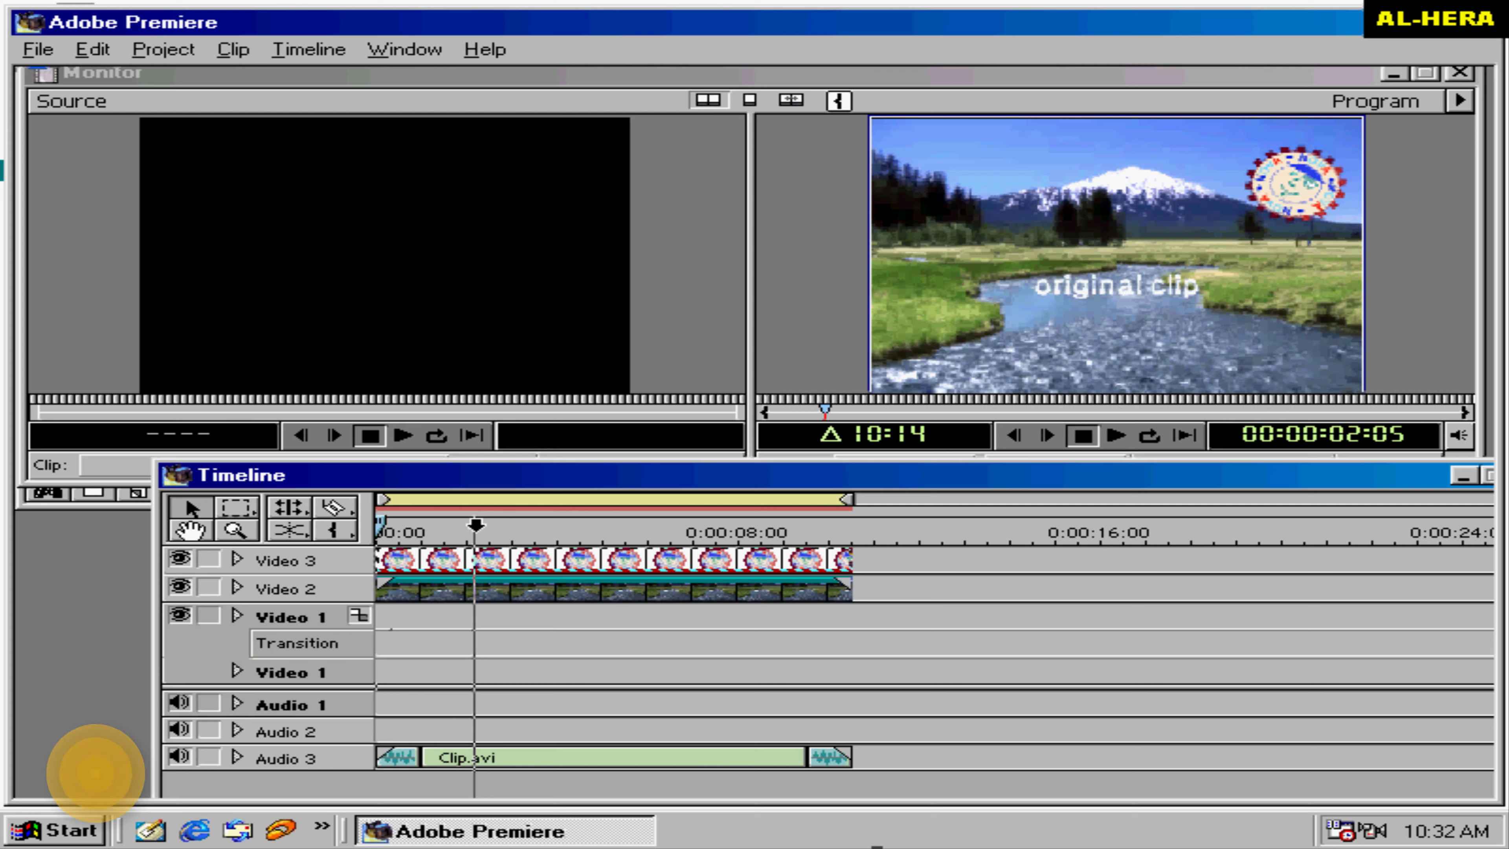
{"action": "left_click", "coordinate": [506, 524]}
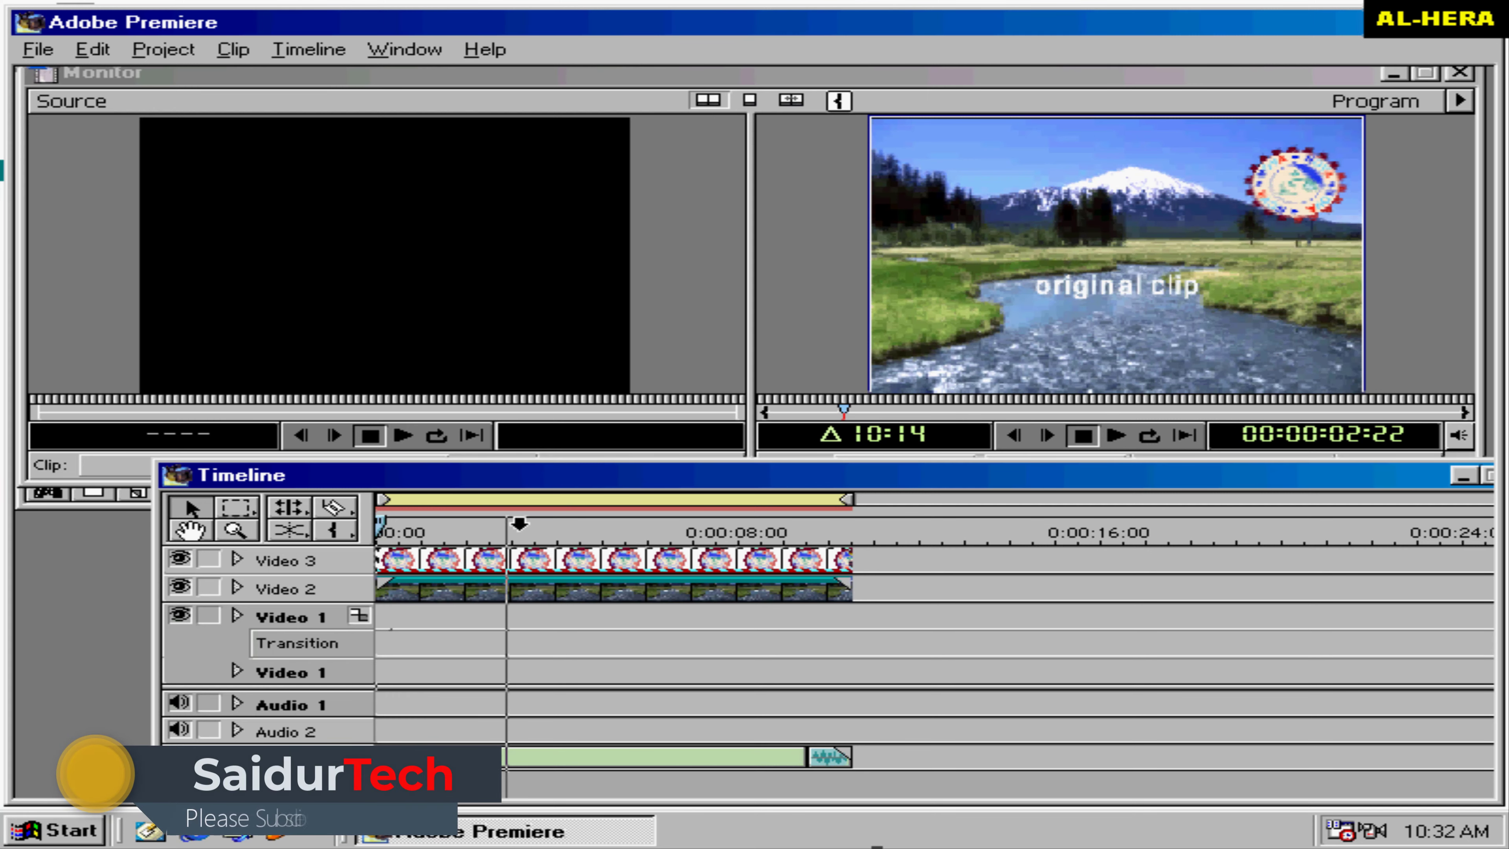
{"action": "mouse_move", "coordinate": [519, 524]}
{"action": "left_mouse_down"}
{"action": "mouse_move", "coordinate": [652, 518]}
{"action": "mouse_move", "coordinate": [534, 502]}
{"action": "mouse_move", "coordinate": [380, 520]}
{"action": "left_mouse_up"}
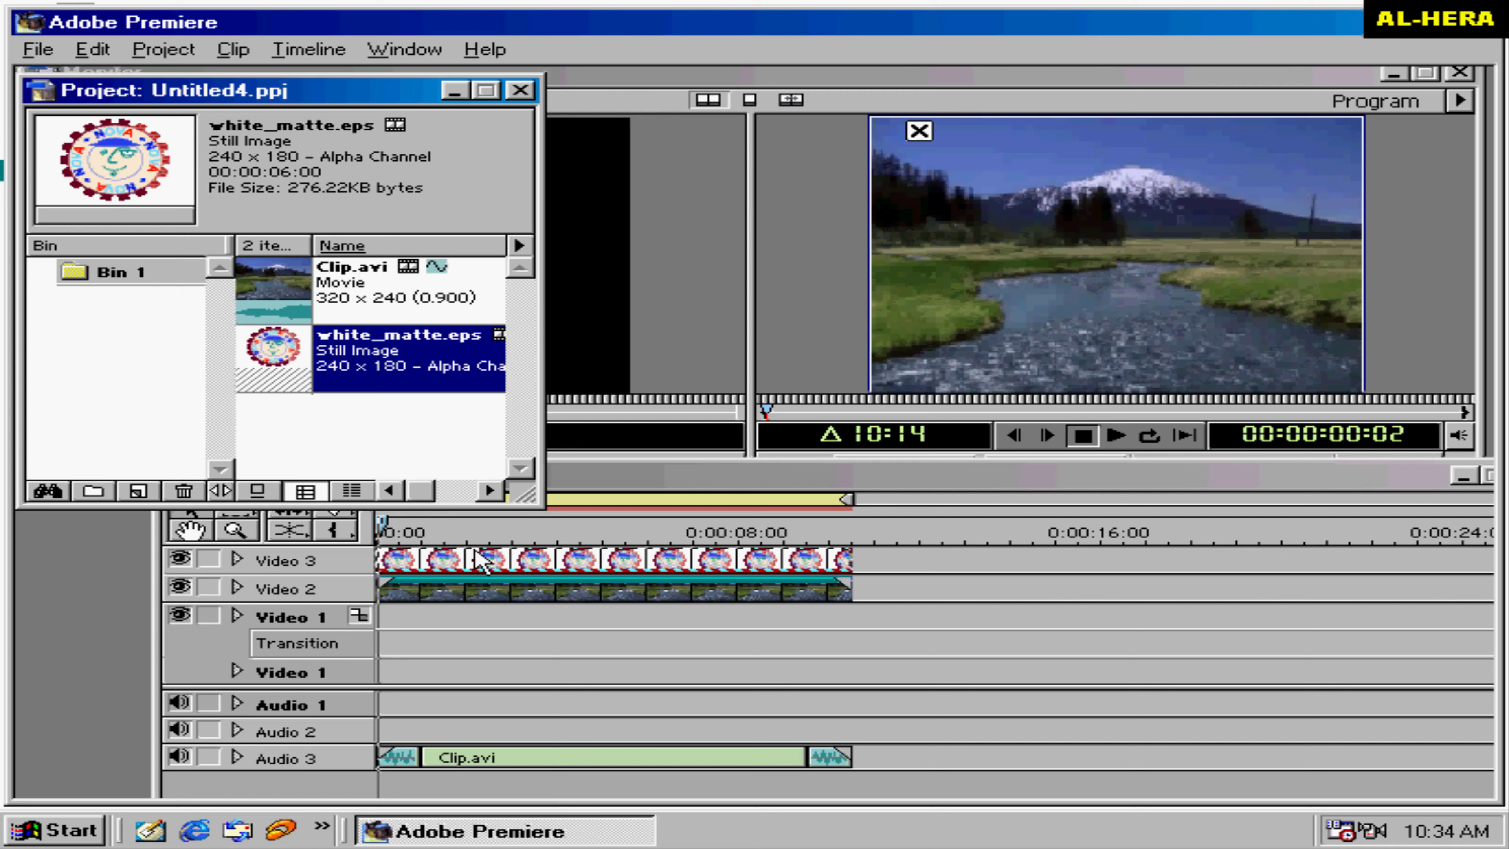
Step: Set the Video 3 logo's transparency key type to White Alpha Matte, after briefly comparing None
{"action": "right_click", "coordinate": [538, 570]}
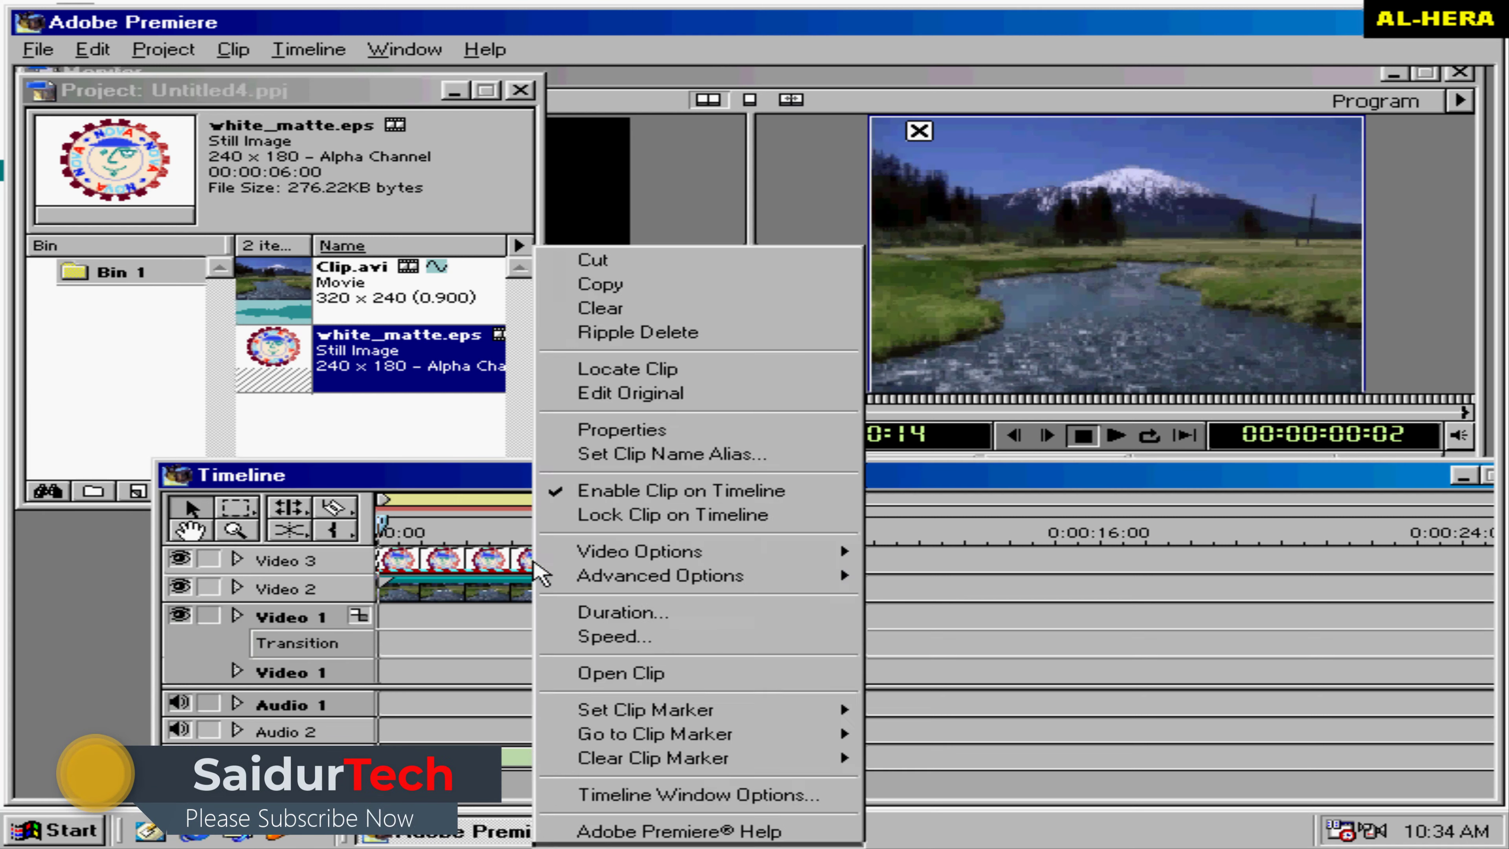
{"action": "mouse_move", "coordinate": [772, 551]}
{"action": "left_click", "coordinate": [956, 573]}
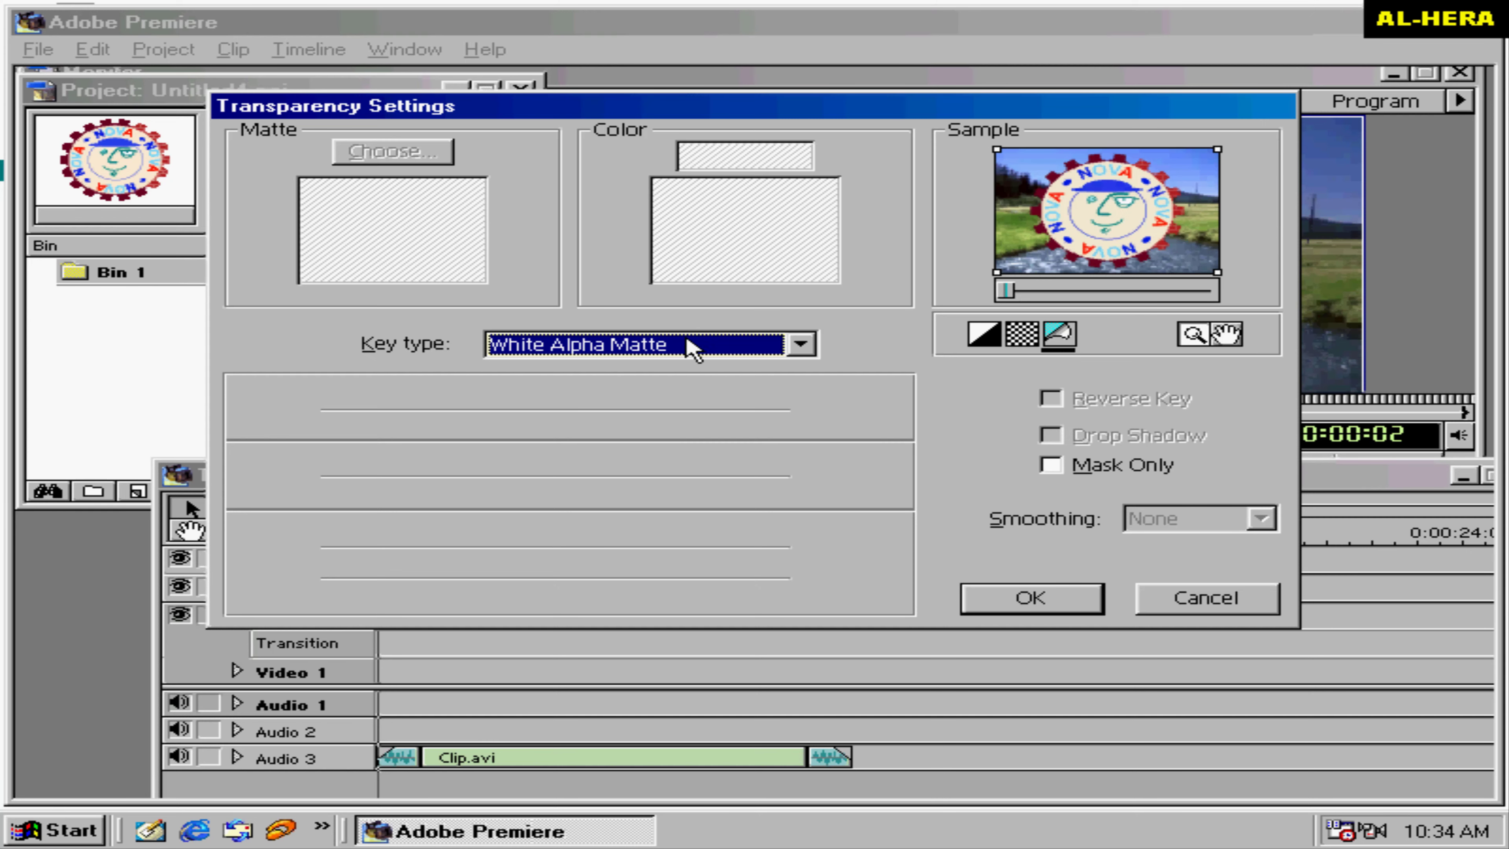
{"action": "left_click", "coordinate": [689, 345]}
{"action": "left_click", "coordinate": [600, 371]}
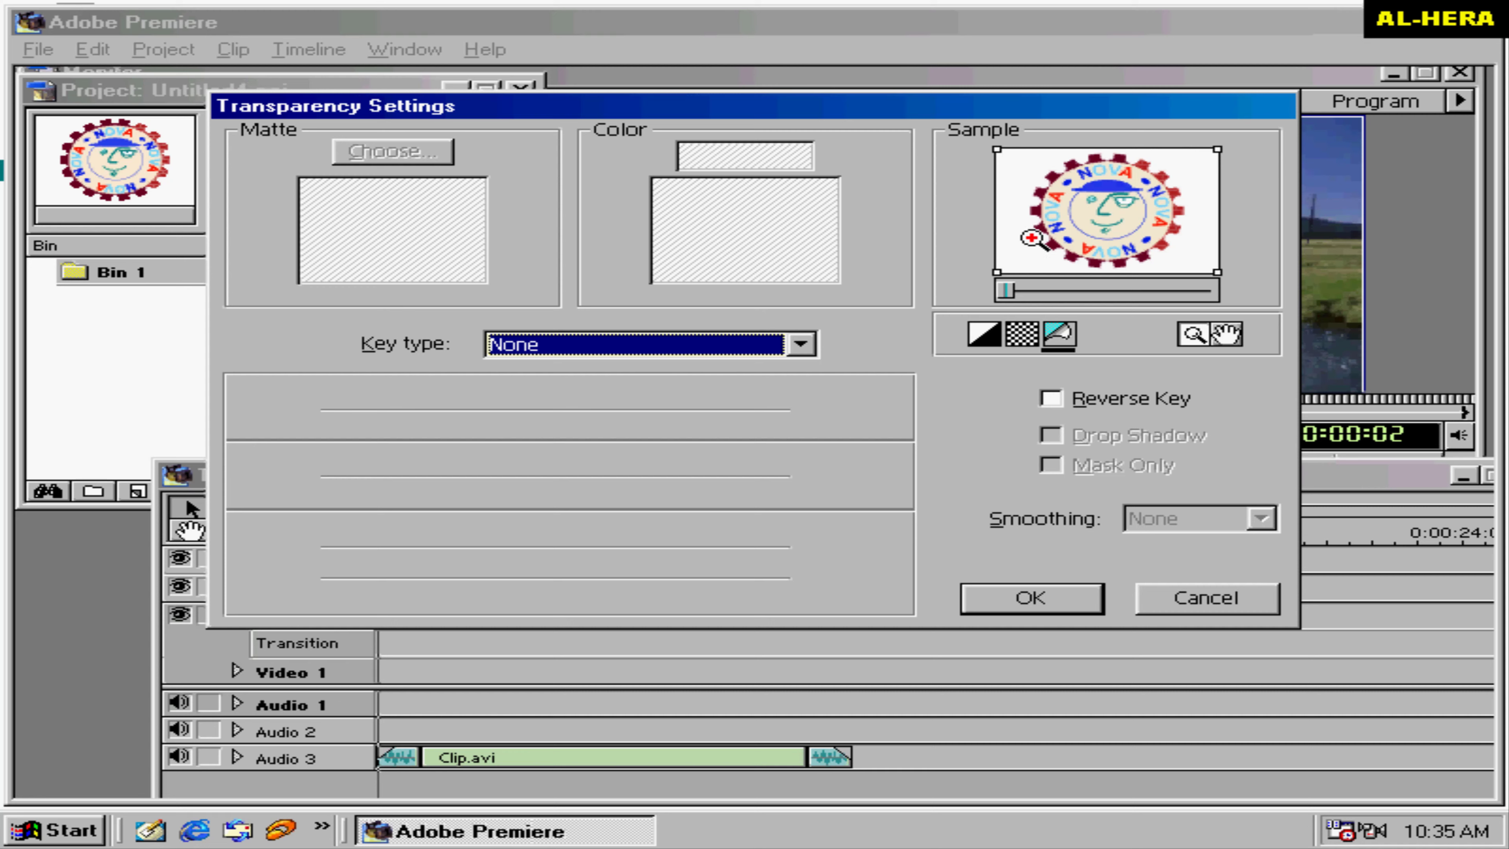
{"action": "left_click", "coordinate": [541, 350]}
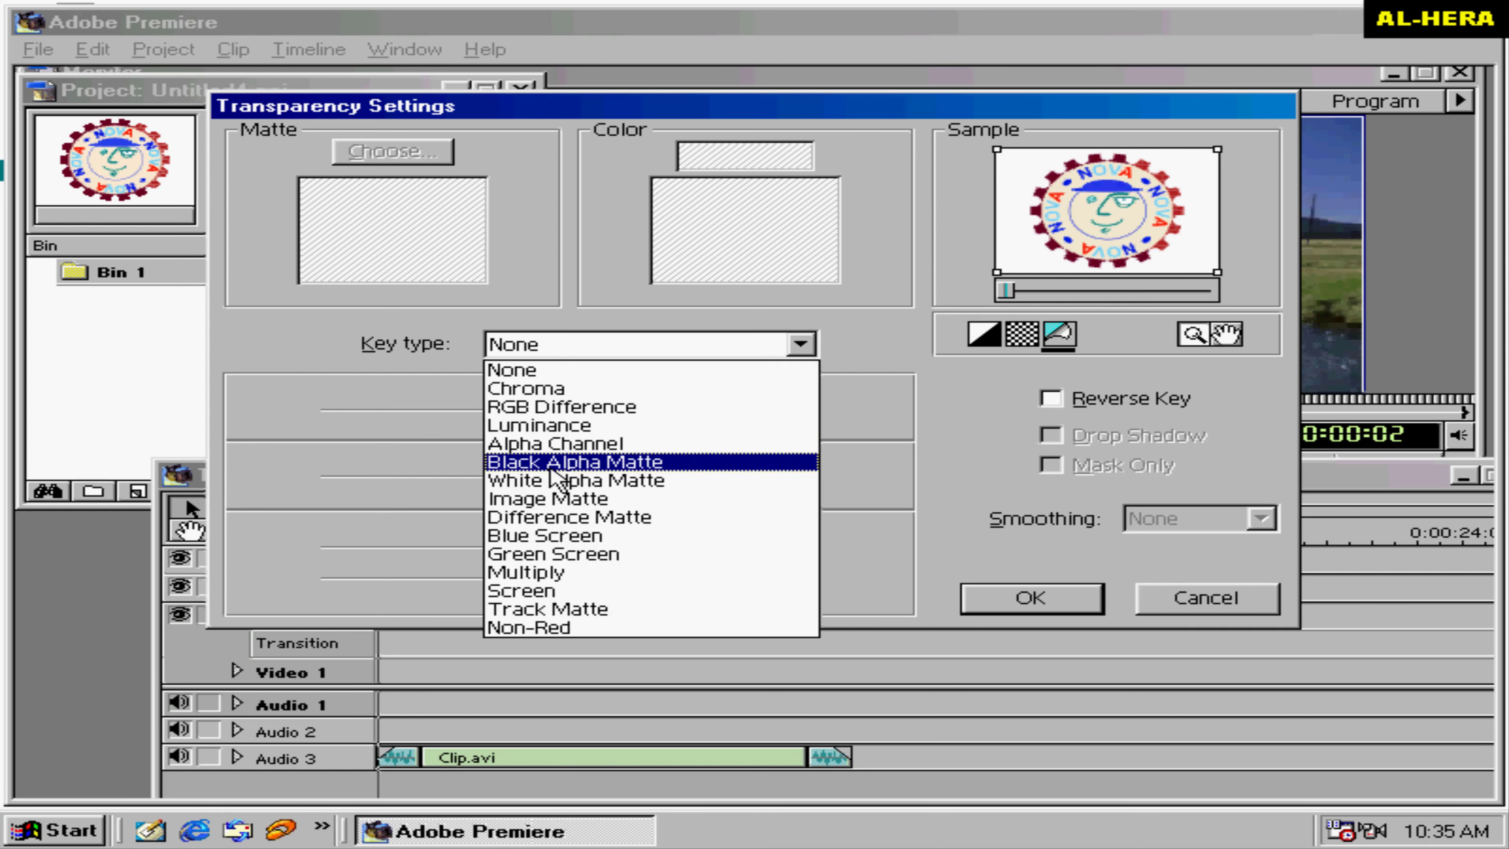
{"action": "left_click", "coordinate": [546, 486]}
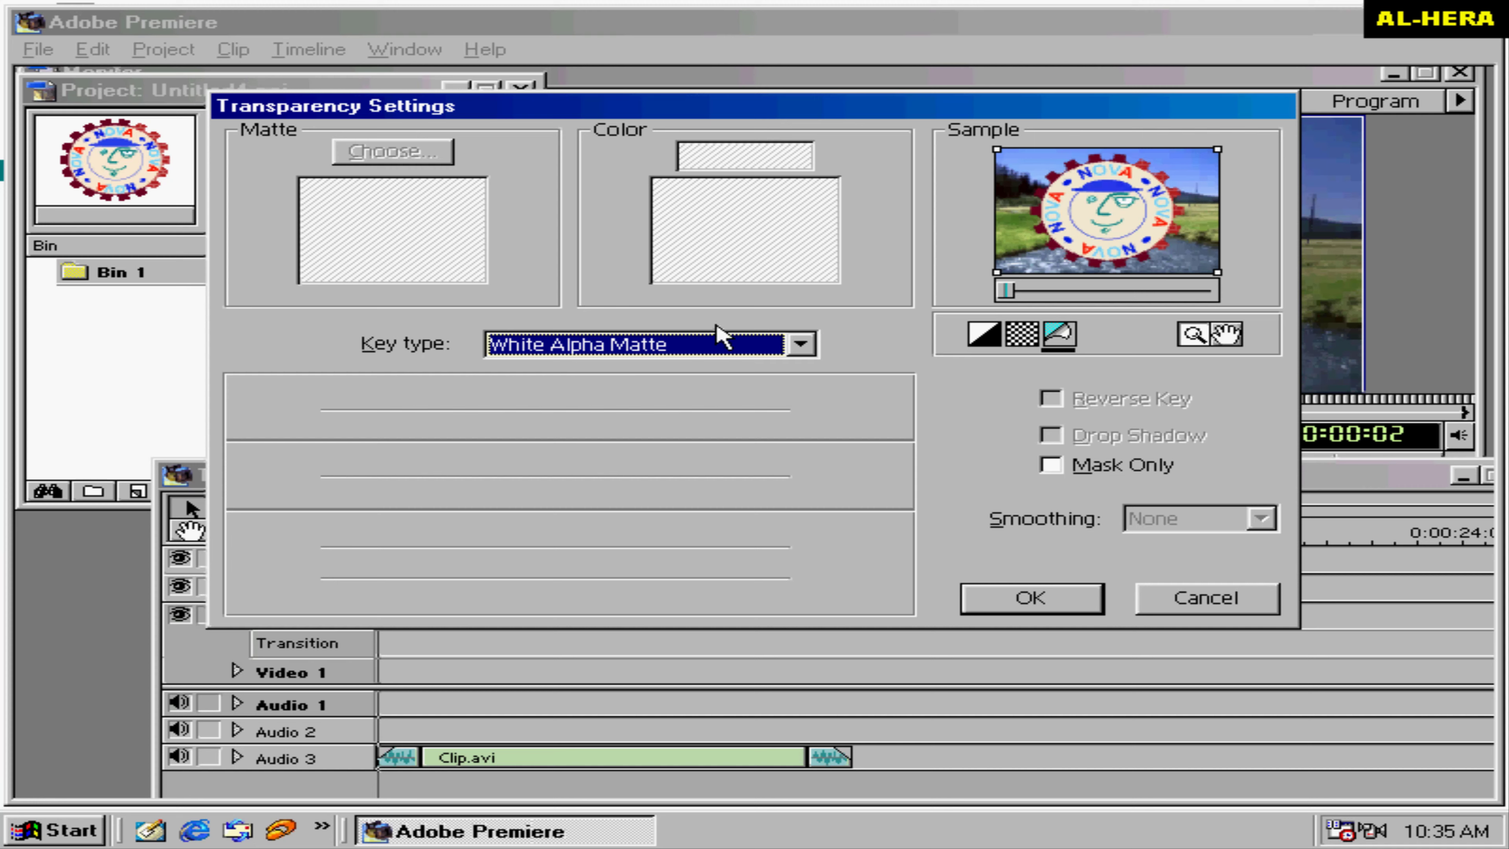
{"action": "left_click", "coordinate": [1030, 599]}
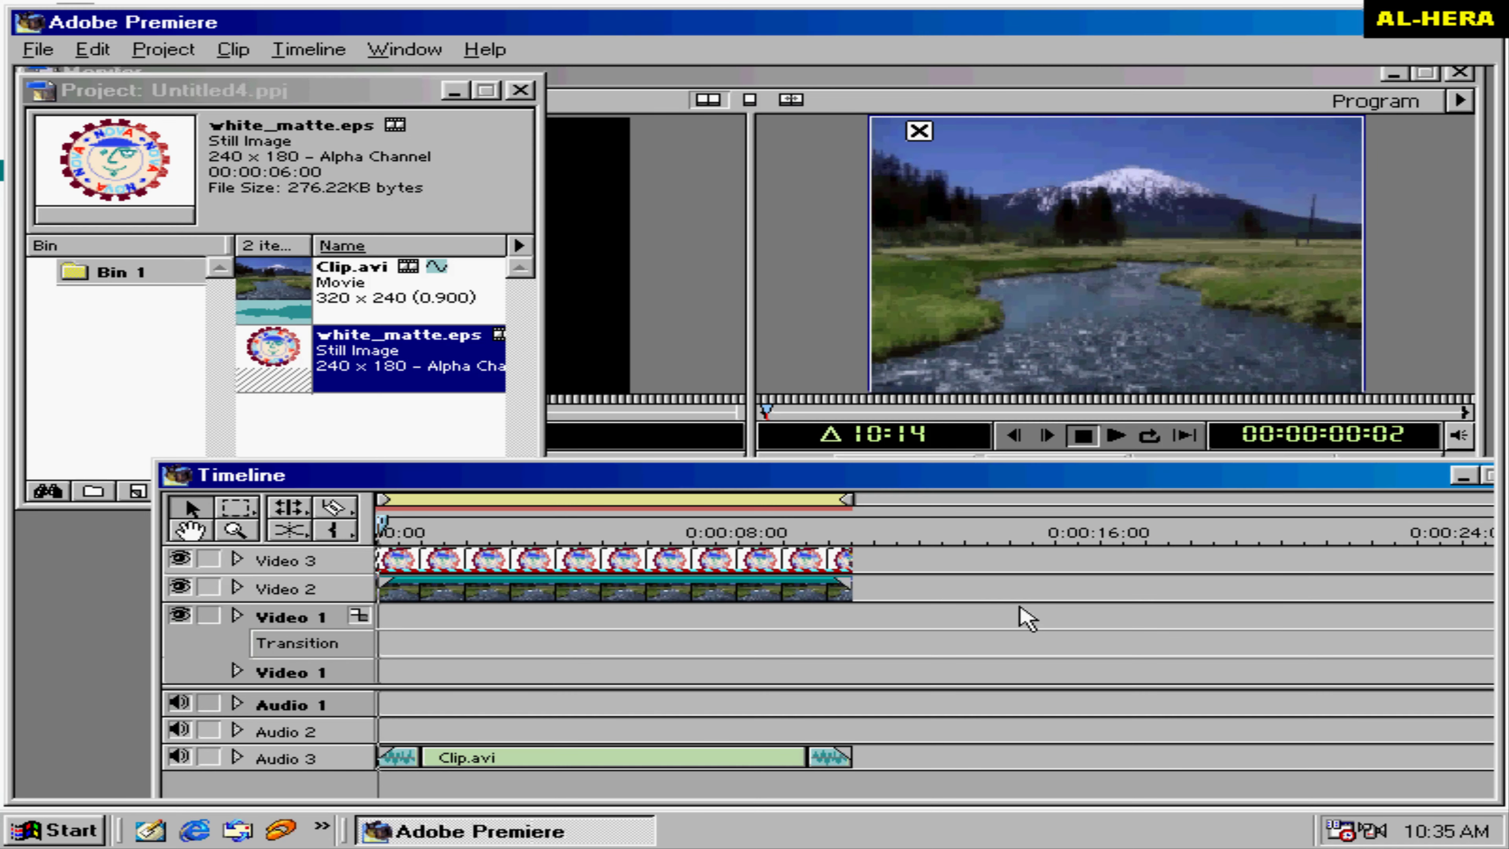
Step: Scrub the edit line to view the full-size keyed NOVA logo over the river footage
{"action": "mouse_move", "coordinate": [401, 531]}
{"action": "left_mouse_down"}
{"action": "mouse_move", "coordinate": [512, 533]}
{"action": "mouse_move", "coordinate": [375, 533]}
{"action": "left_mouse_up"}
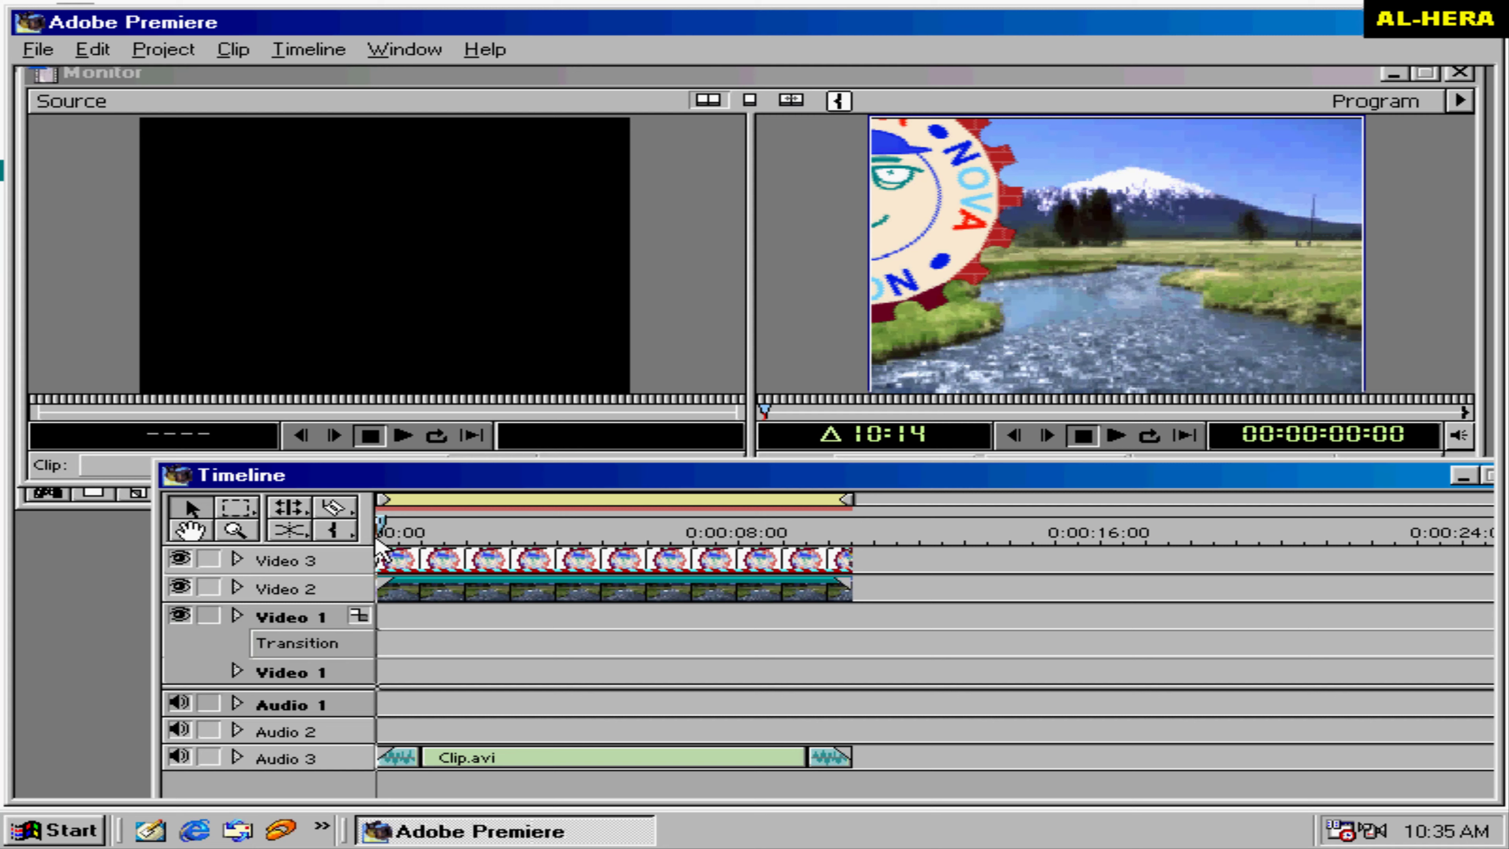
Step: Move the logo's motion Start point to the upper-right of the frame
{"action": "right_click", "coordinate": [431, 573]}
{"action": "mouse_move", "coordinate": [538, 563]}
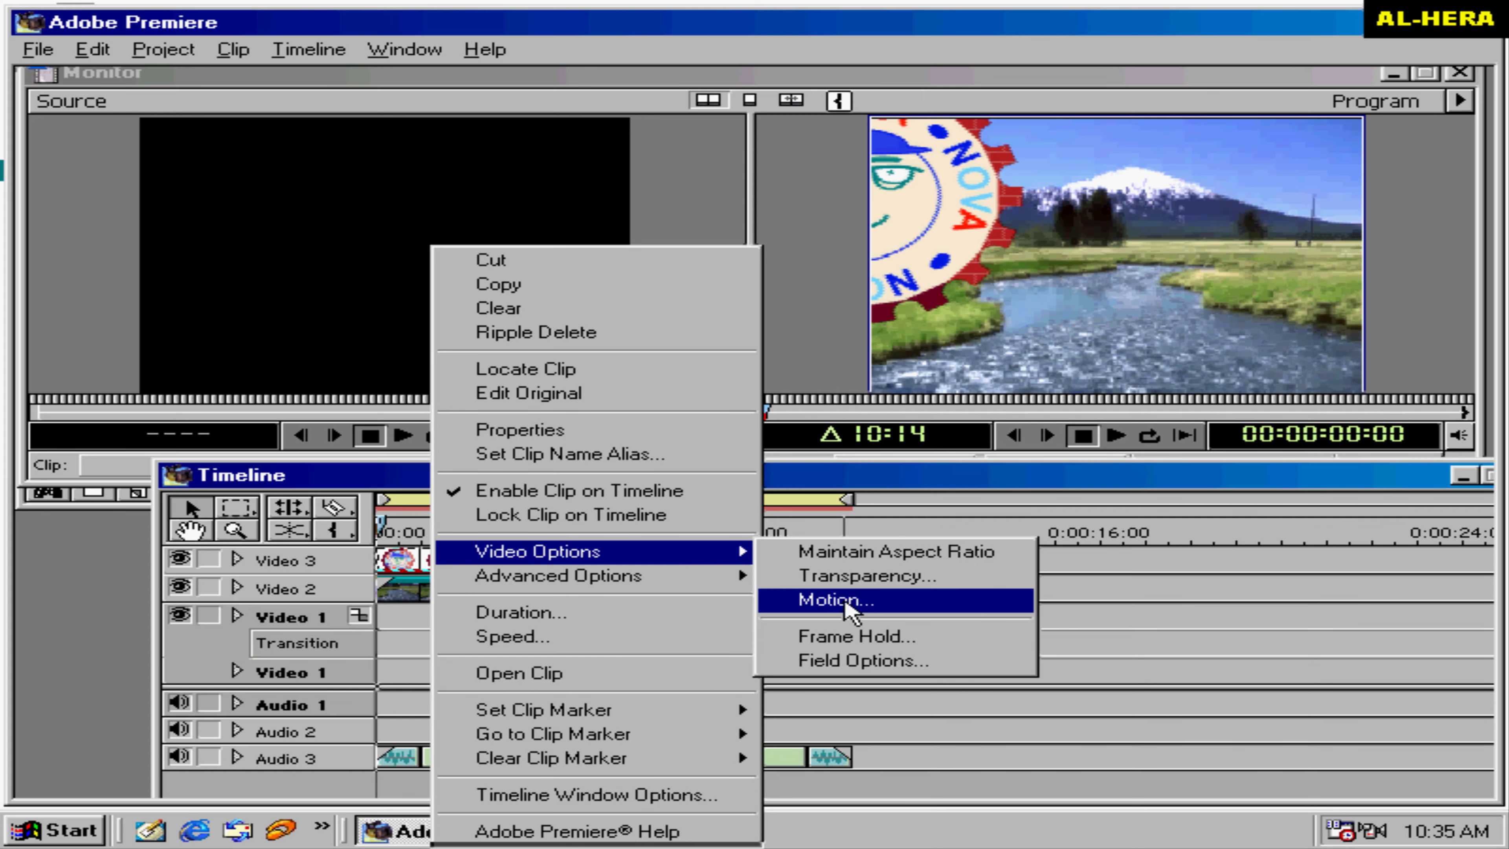
{"action": "left_click", "coordinate": [849, 601]}
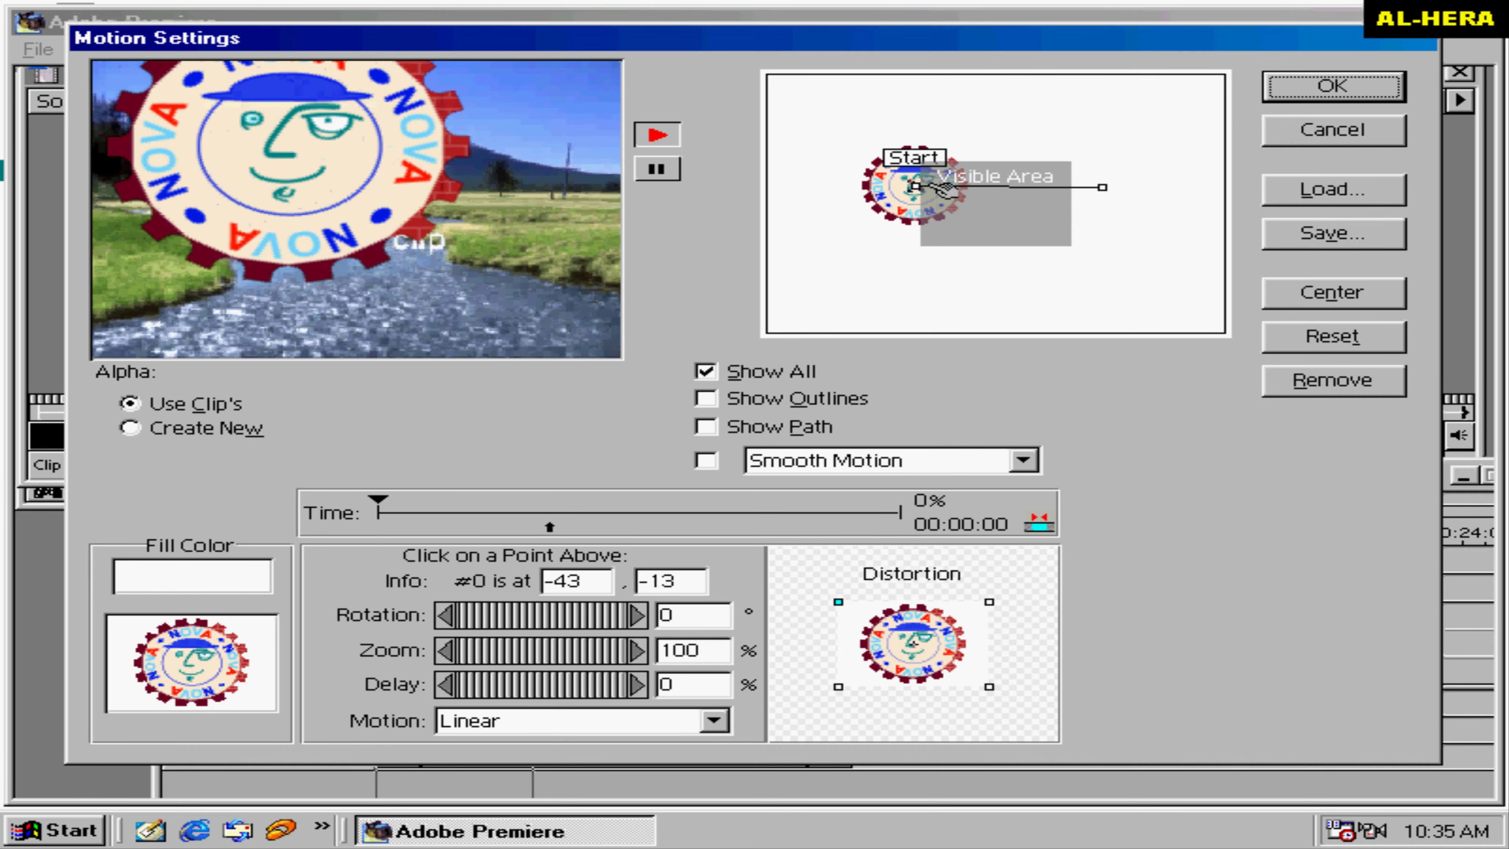
{"action": "left_click_drag", "start_coordinate": [915, 186], "coordinate": [1037, 177]}
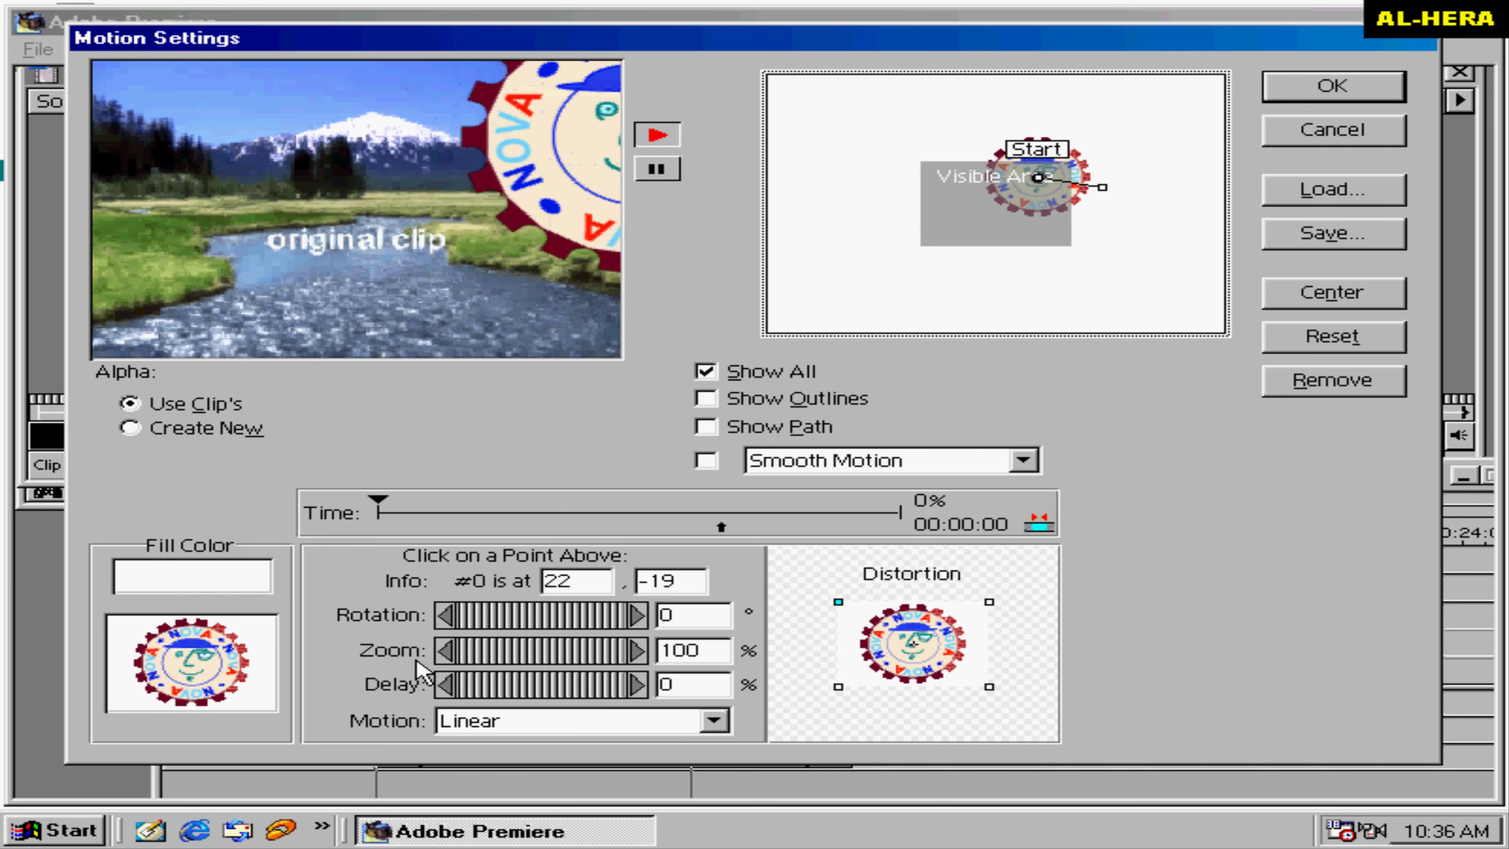
Step: Set the Start zoom to 35% and place the End point beside the Start
{"action": "double_click", "coordinate": [669, 648]}
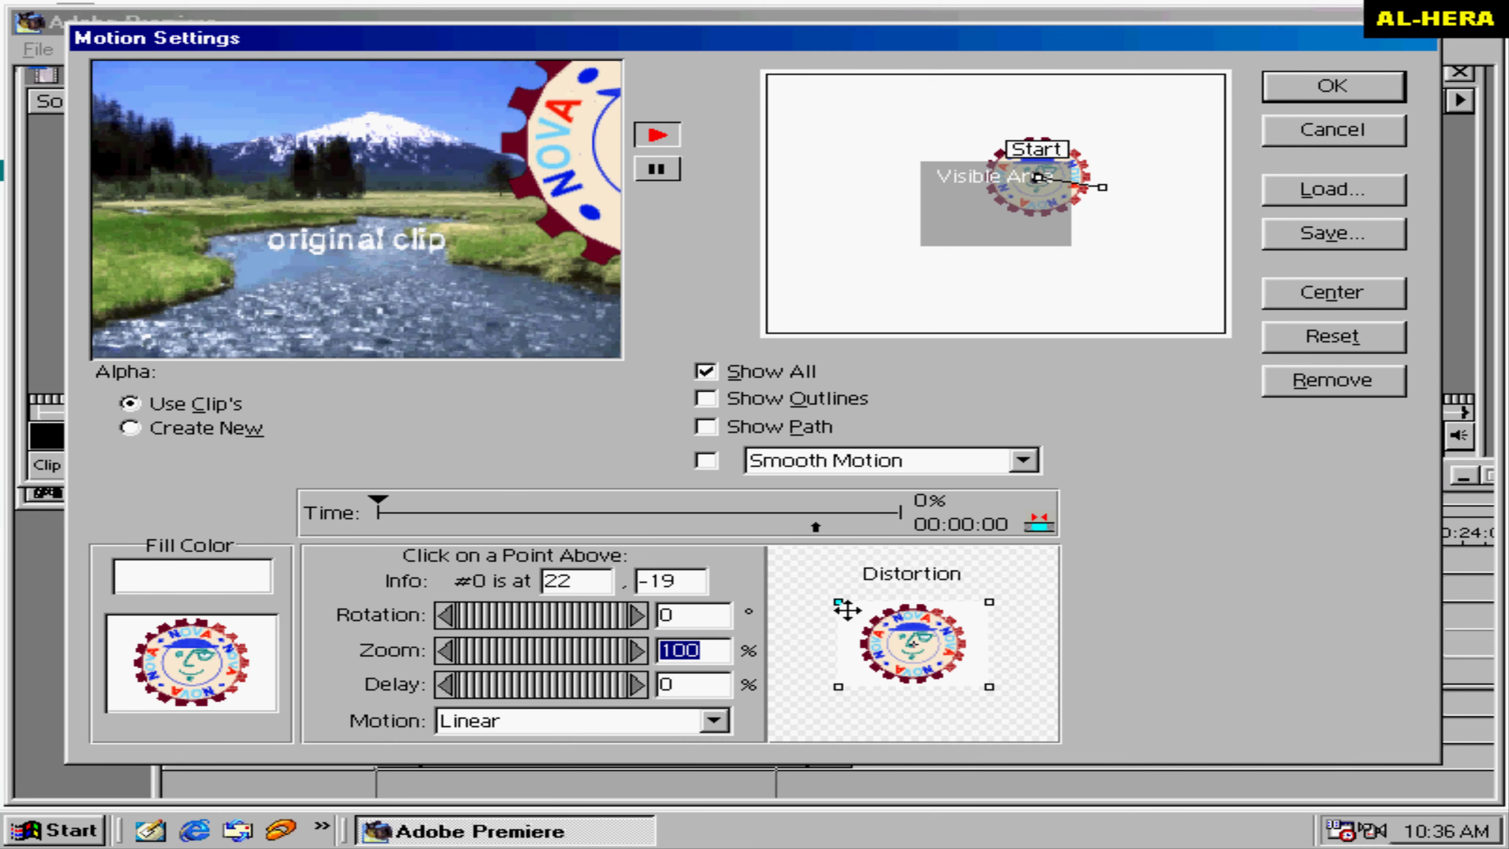
{"action": "type", "text": "35"}
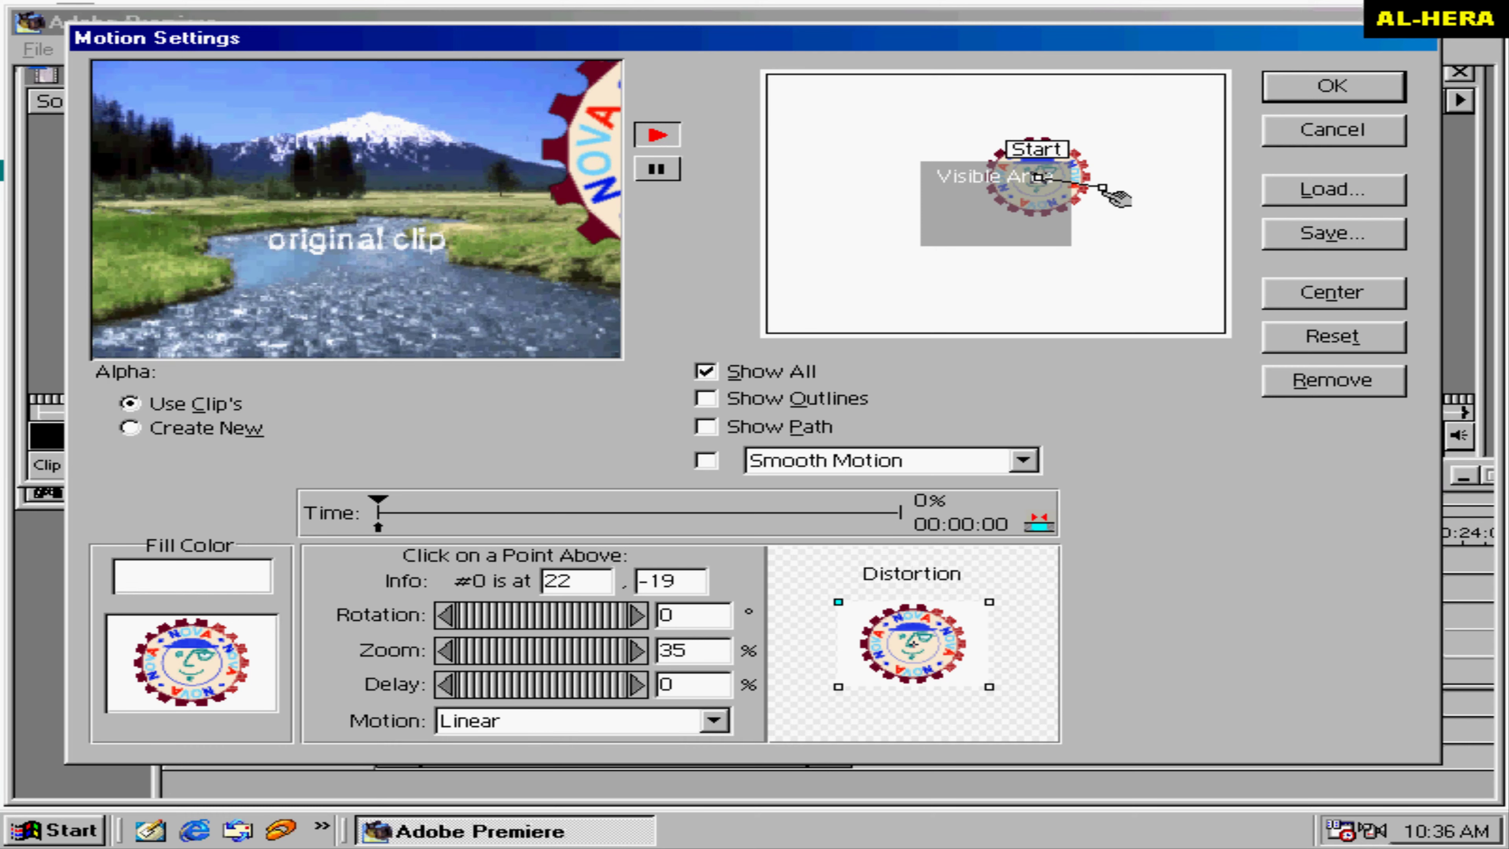
{"action": "key", "text": "Tab"}
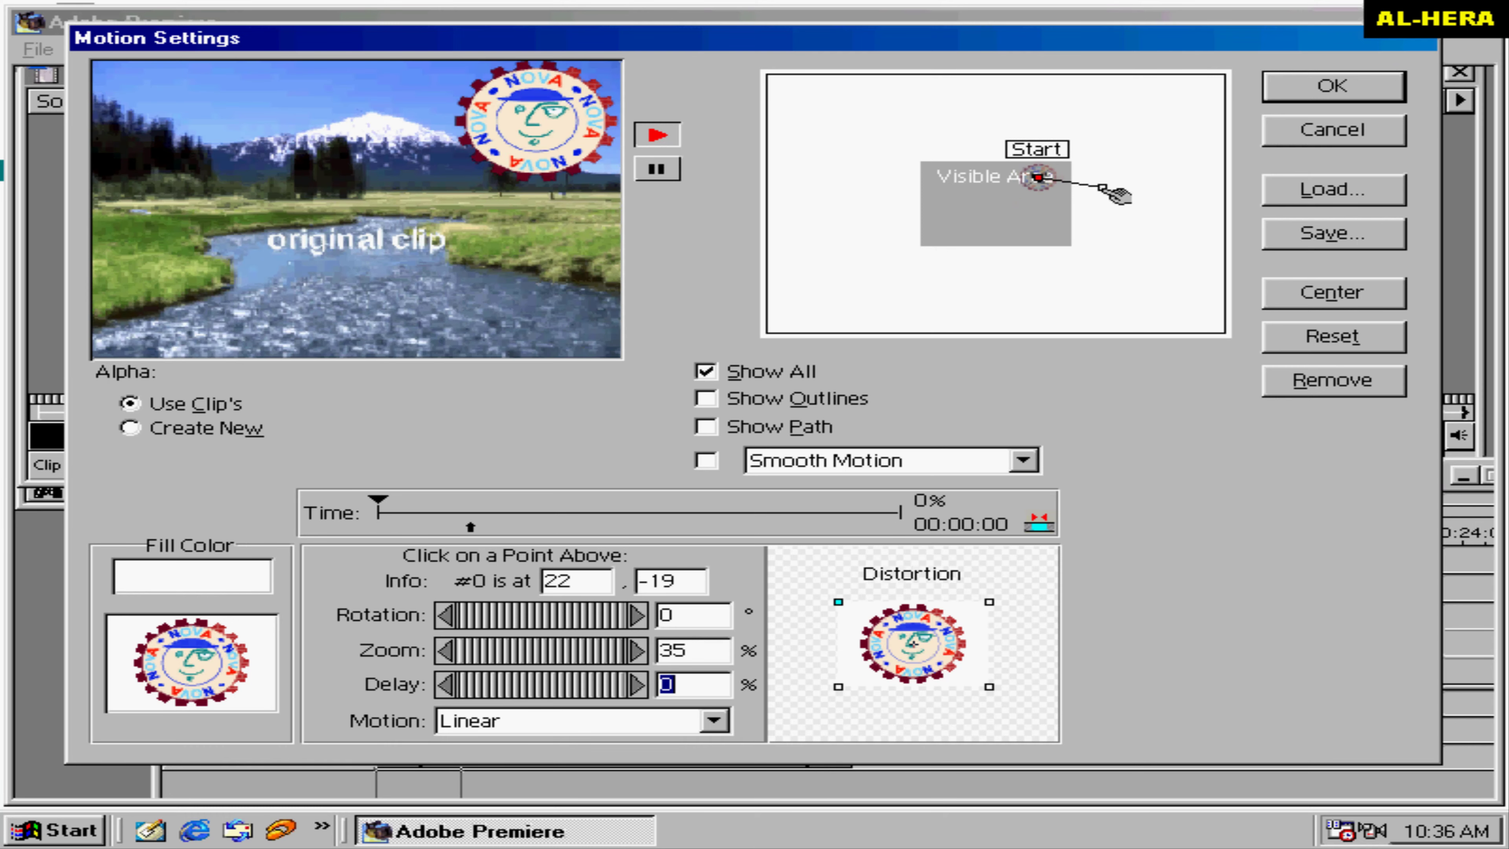
{"action": "left_click_drag", "start_coordinate": [1103, 189], "coordinate": [1037, 174]}
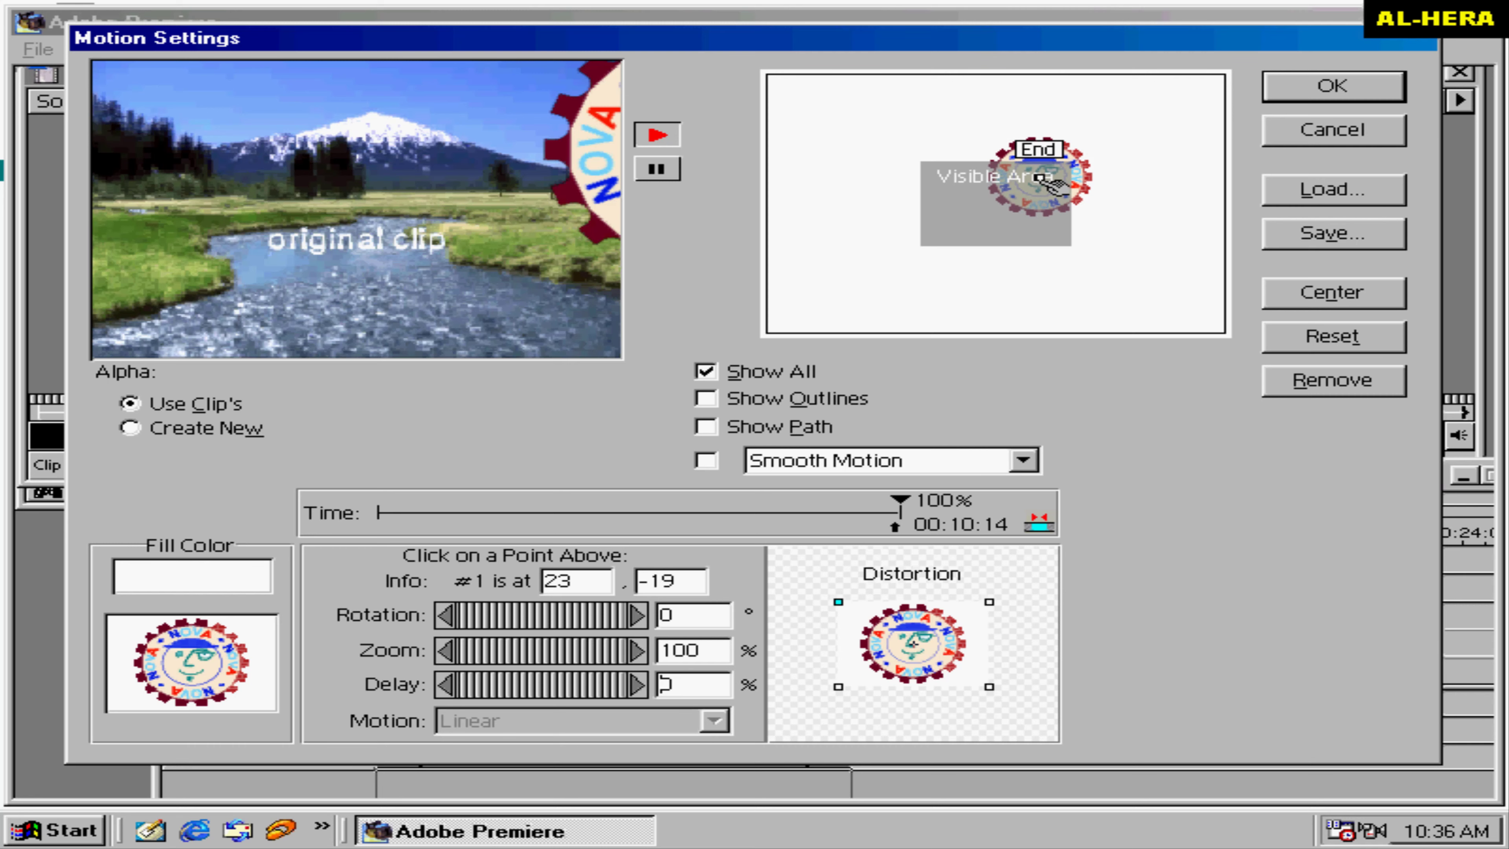
Step: Fine-tune the End point position and set its zoom to 35%
{"action": "left_click_drag", "start_coordinate": [1038, 177], "coordinate": [1039, 179]}
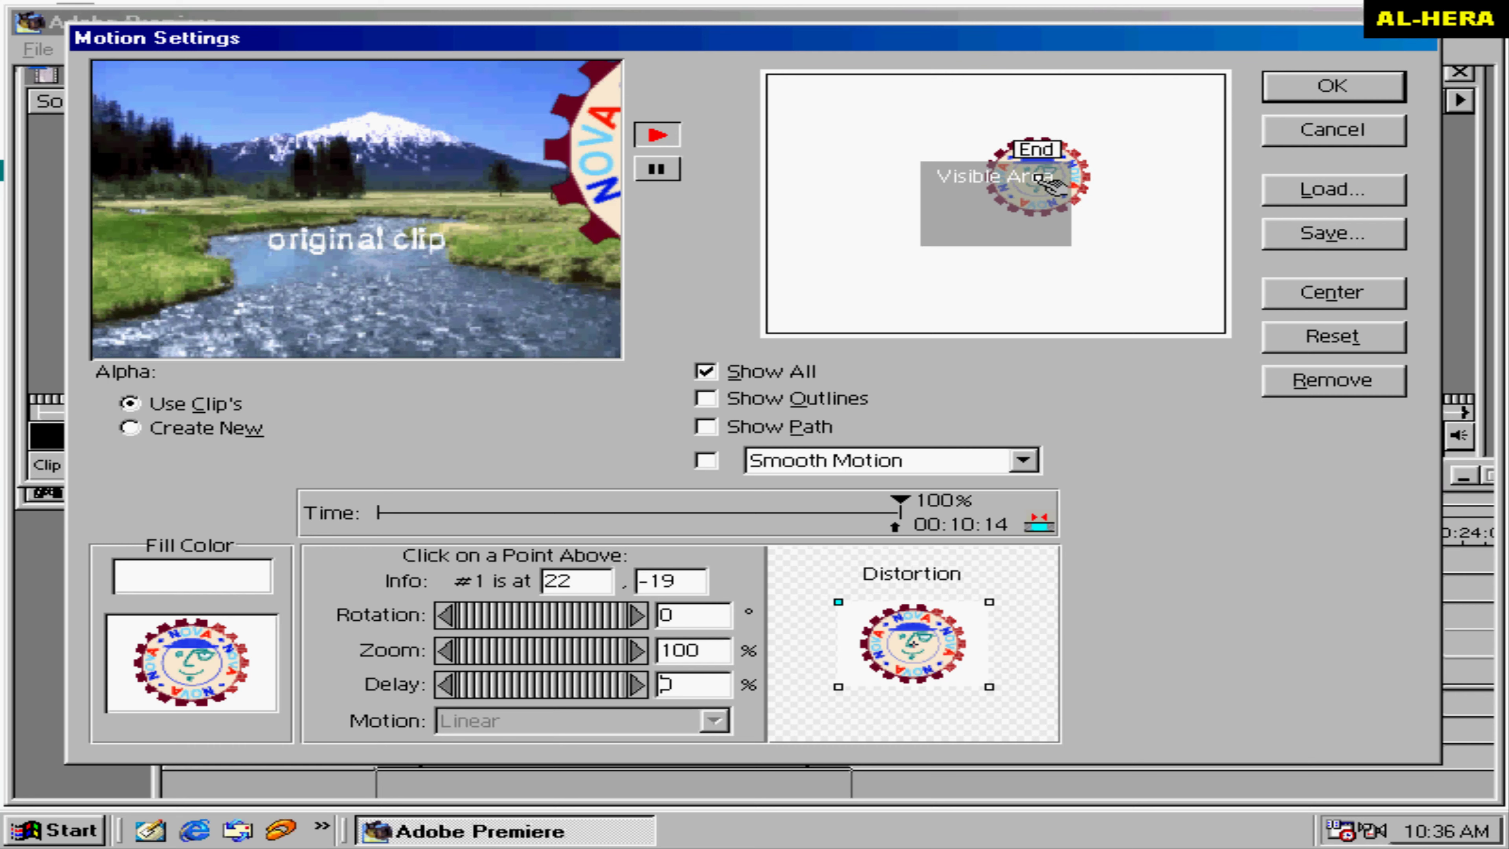
{"action": "left_click", "coordinate": [1040, 179]}
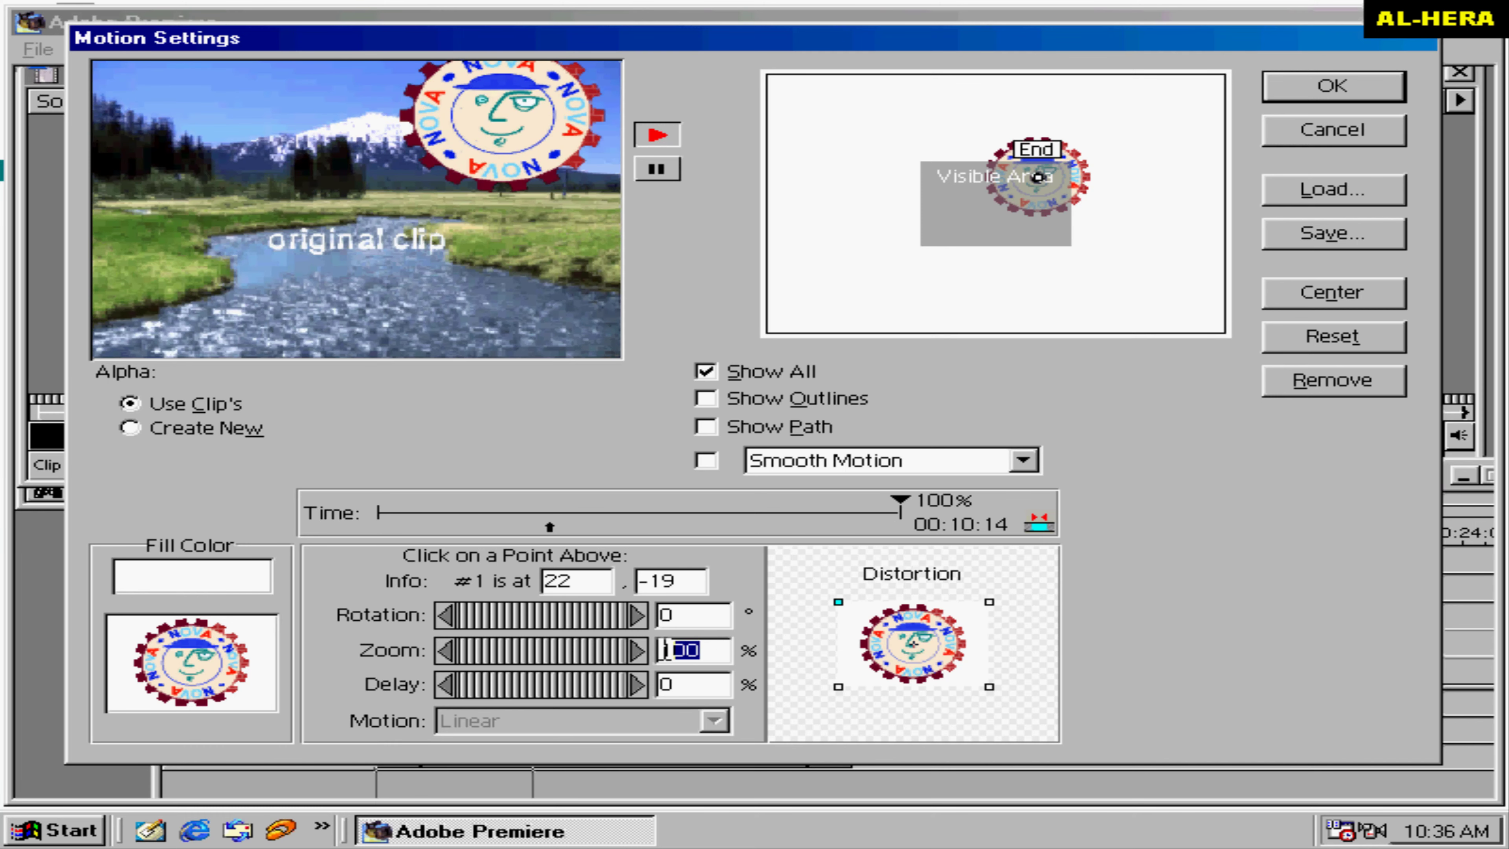
{"action": "left_click_drag", "start_coordinate": [703, 649], "coordinate": [644, 649]}
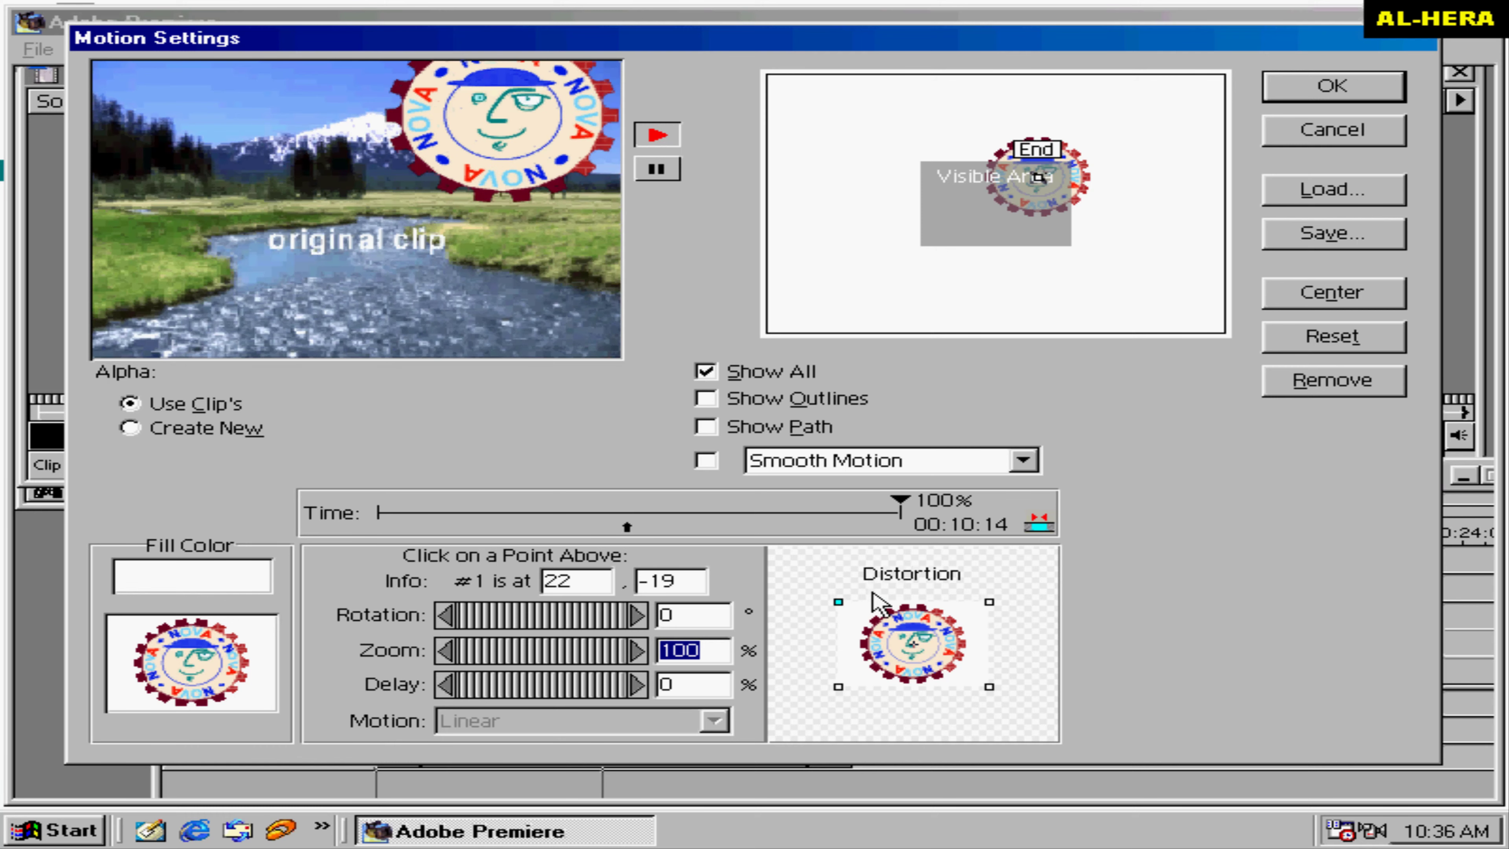
{"action": "type", "text": "35"}
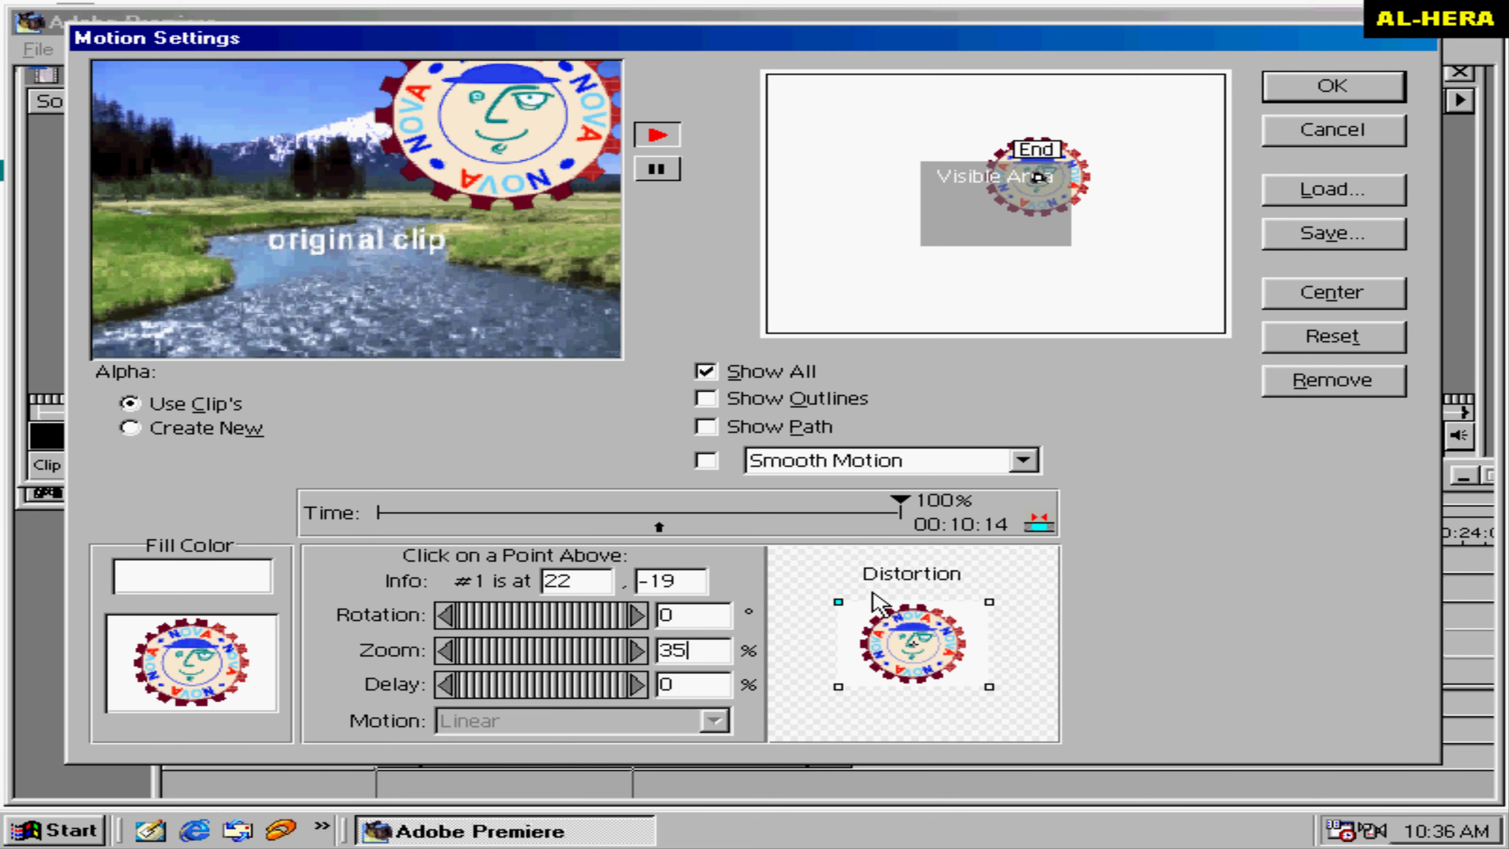
{"action": "key", "text": "Tab"}
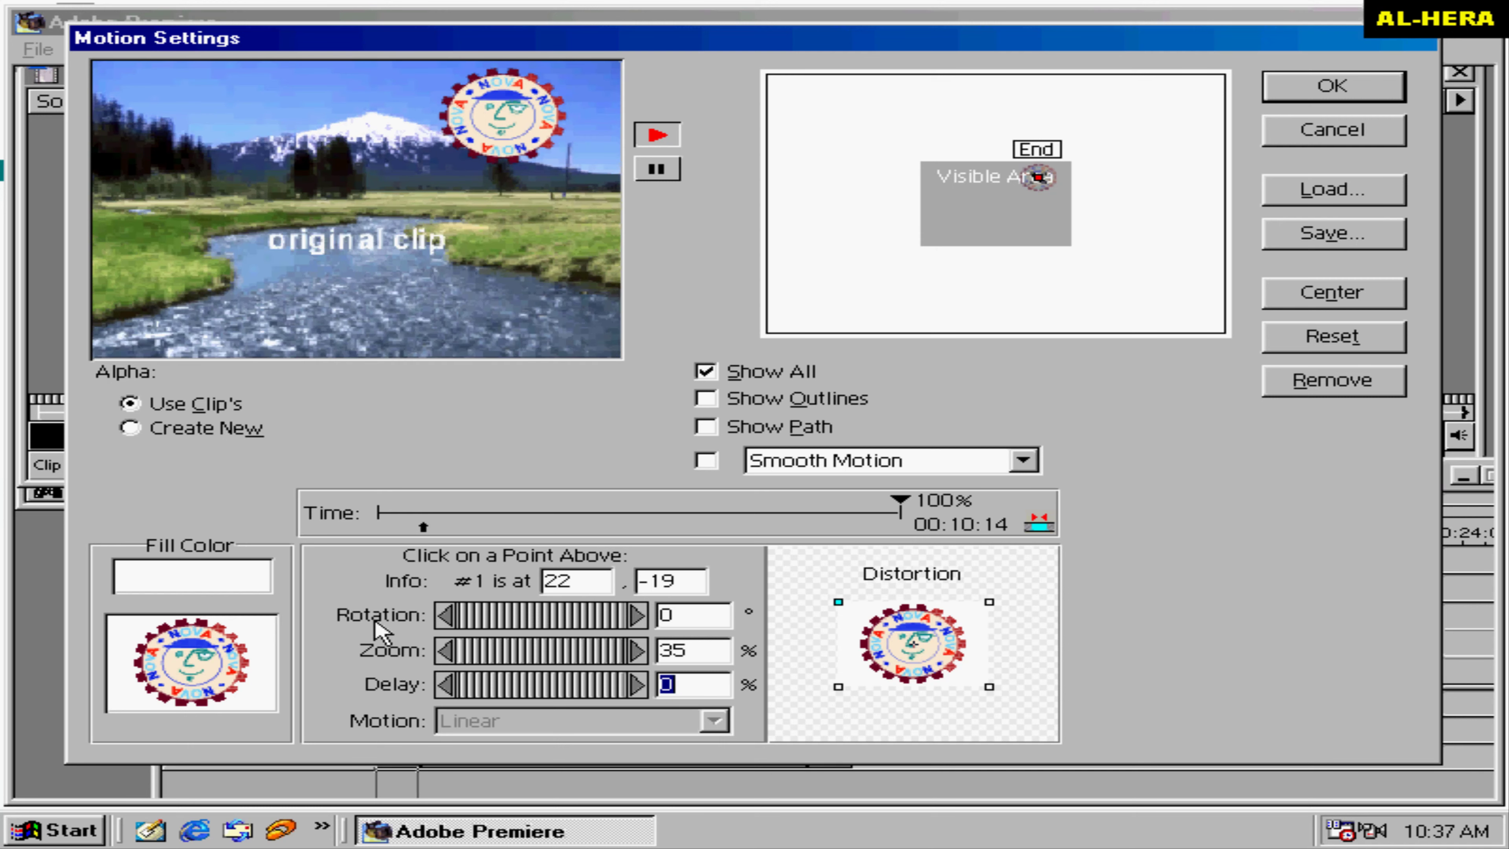
Step: Give the End point 180° rotation and confirm the Motion Settings
{"action": "double_click", "coordinate": [701, 615]}
{"action": "type", "text": "1"}
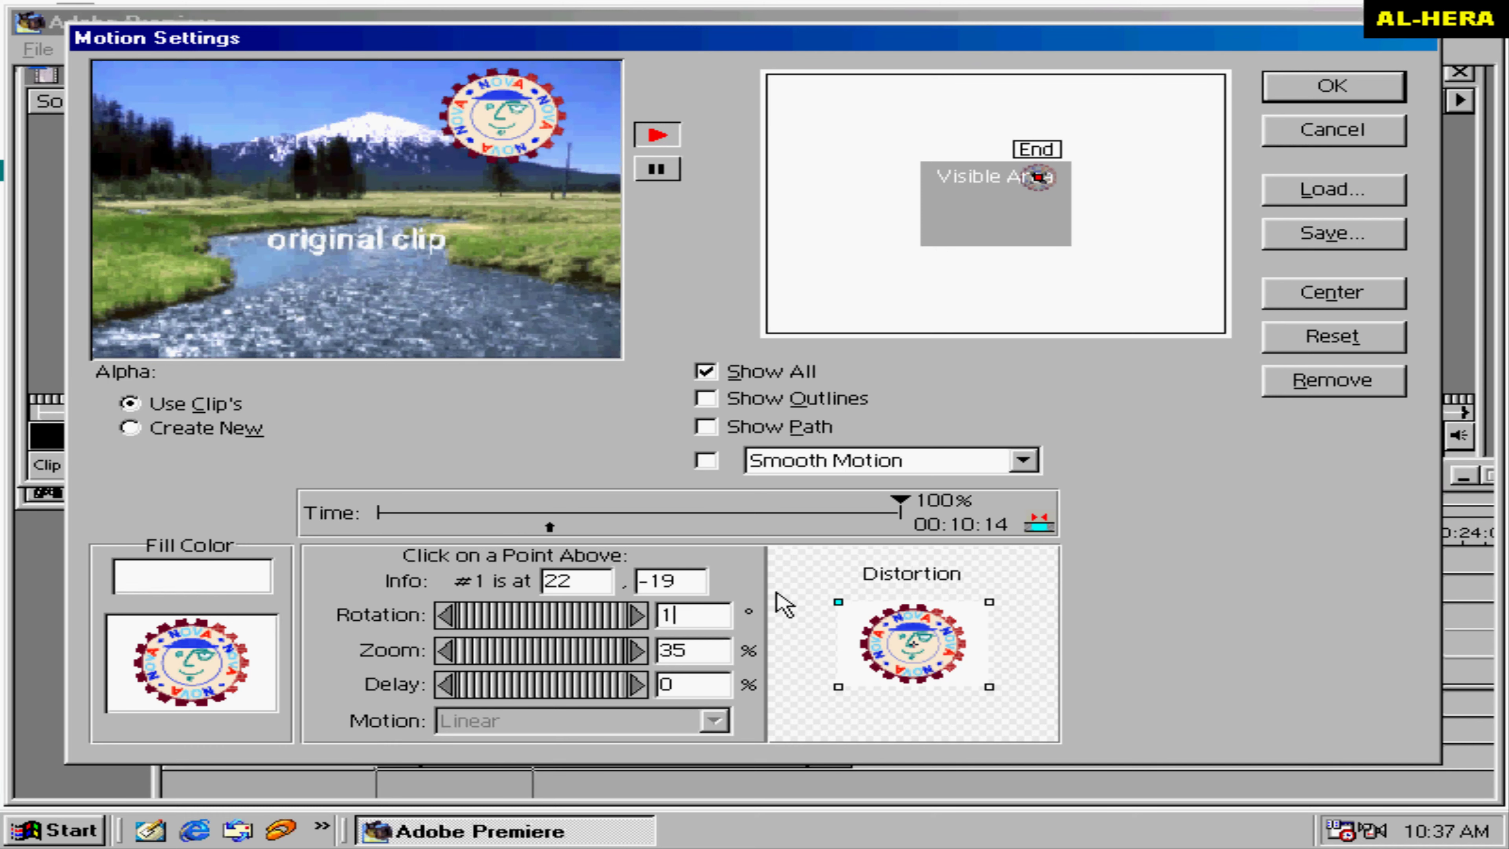
{"action": "type", "text": "80"}
{"action": "key", "text": "Tab"}
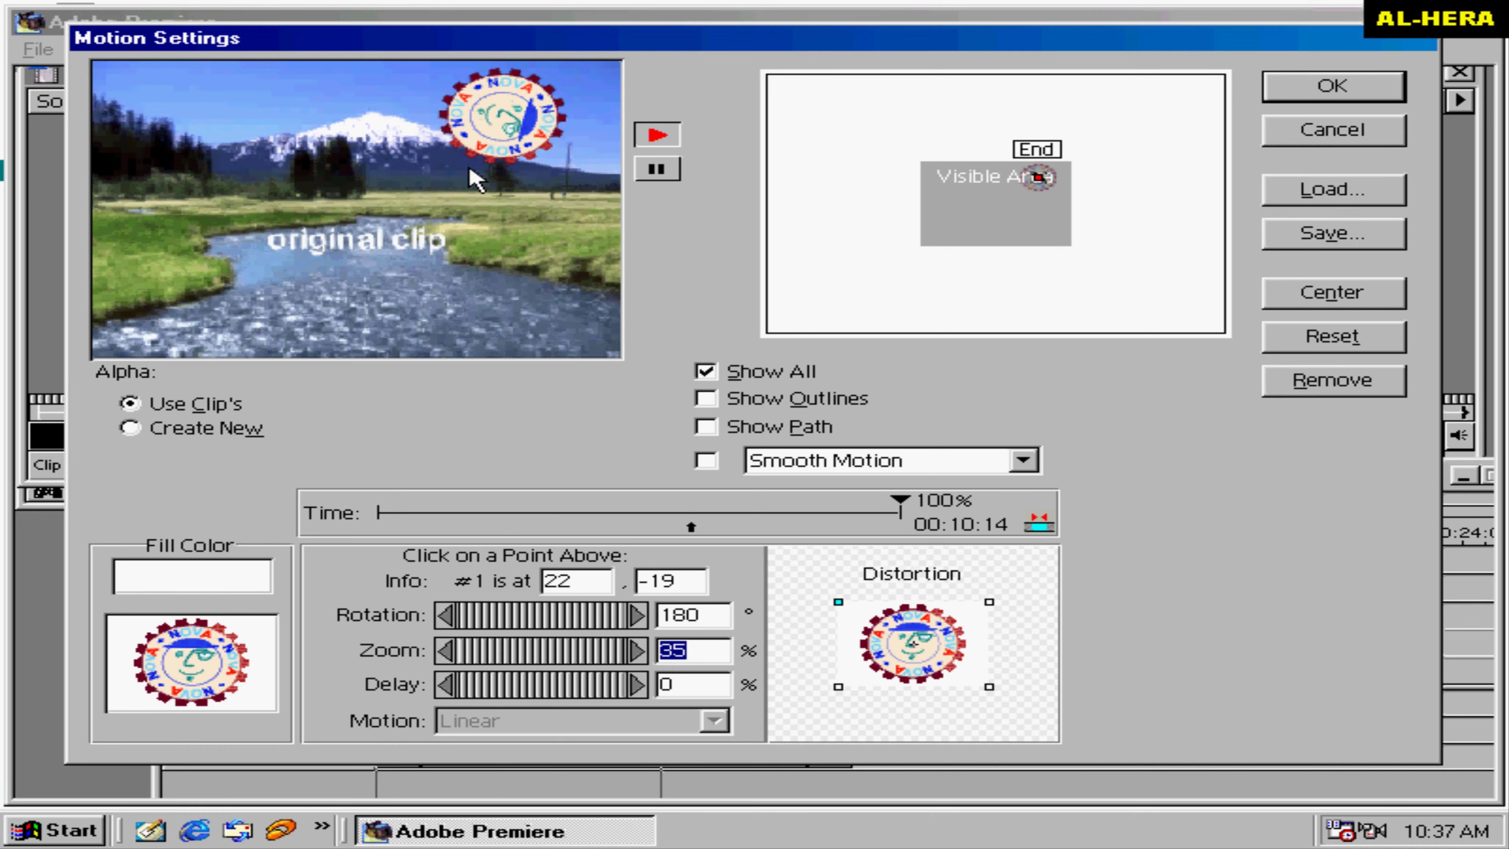
{"action": "left_click", "coordinate": [1321, 89]}
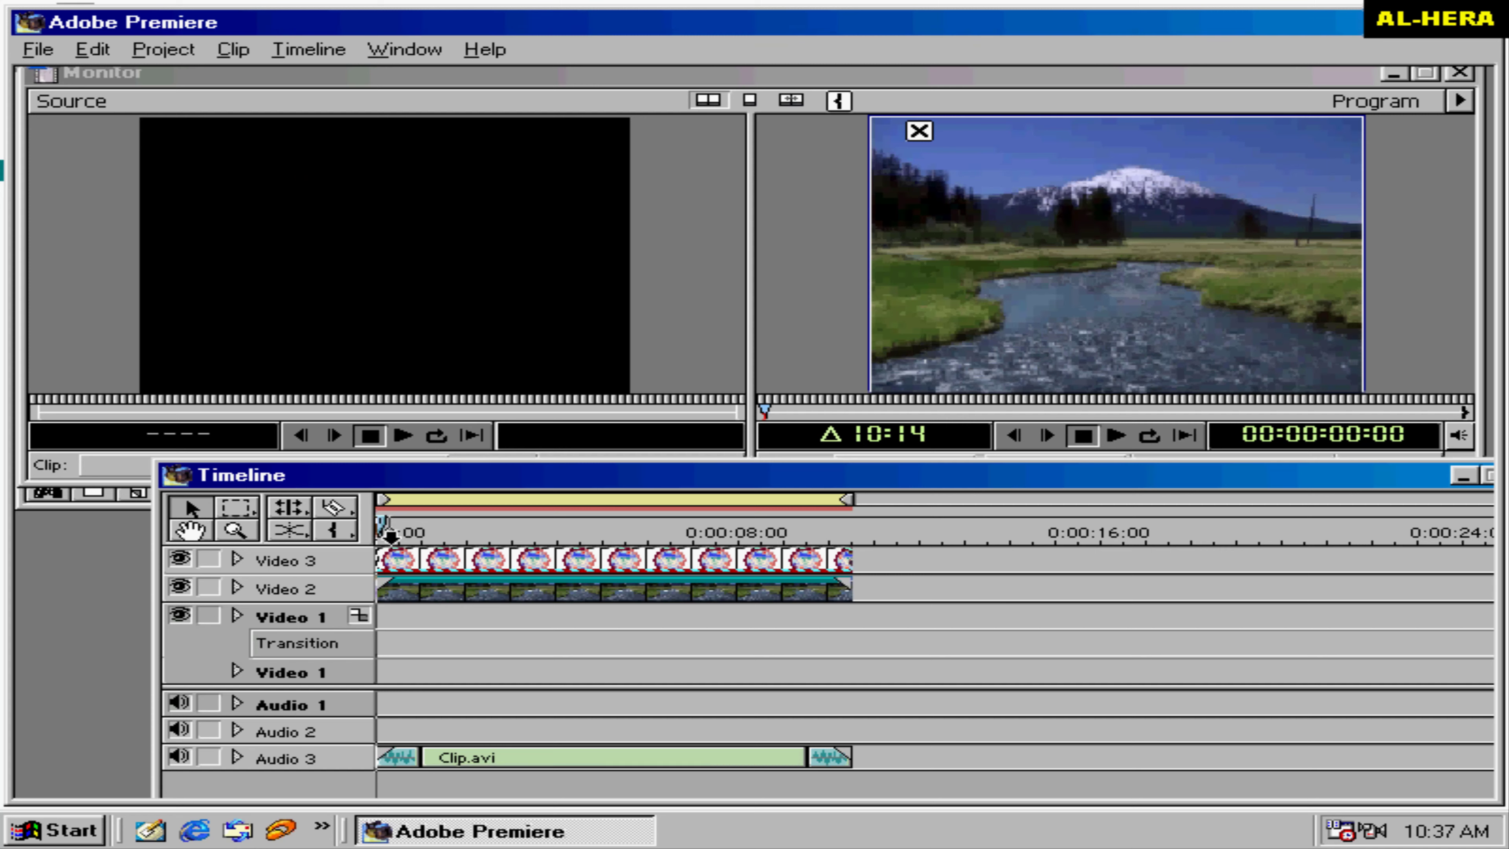
{"action": "left_click", "coordinate": [409, 532]}
{"action": "mouse_move", "coordinate": [410, 532]}
{"action": "left_mouse_down"}
{"action": "mouse_move", "coordinate": [566, 534]}
{"action": "mouse_move", "coordinate": [489, 531]}
{"action": "left_mouse_up"}
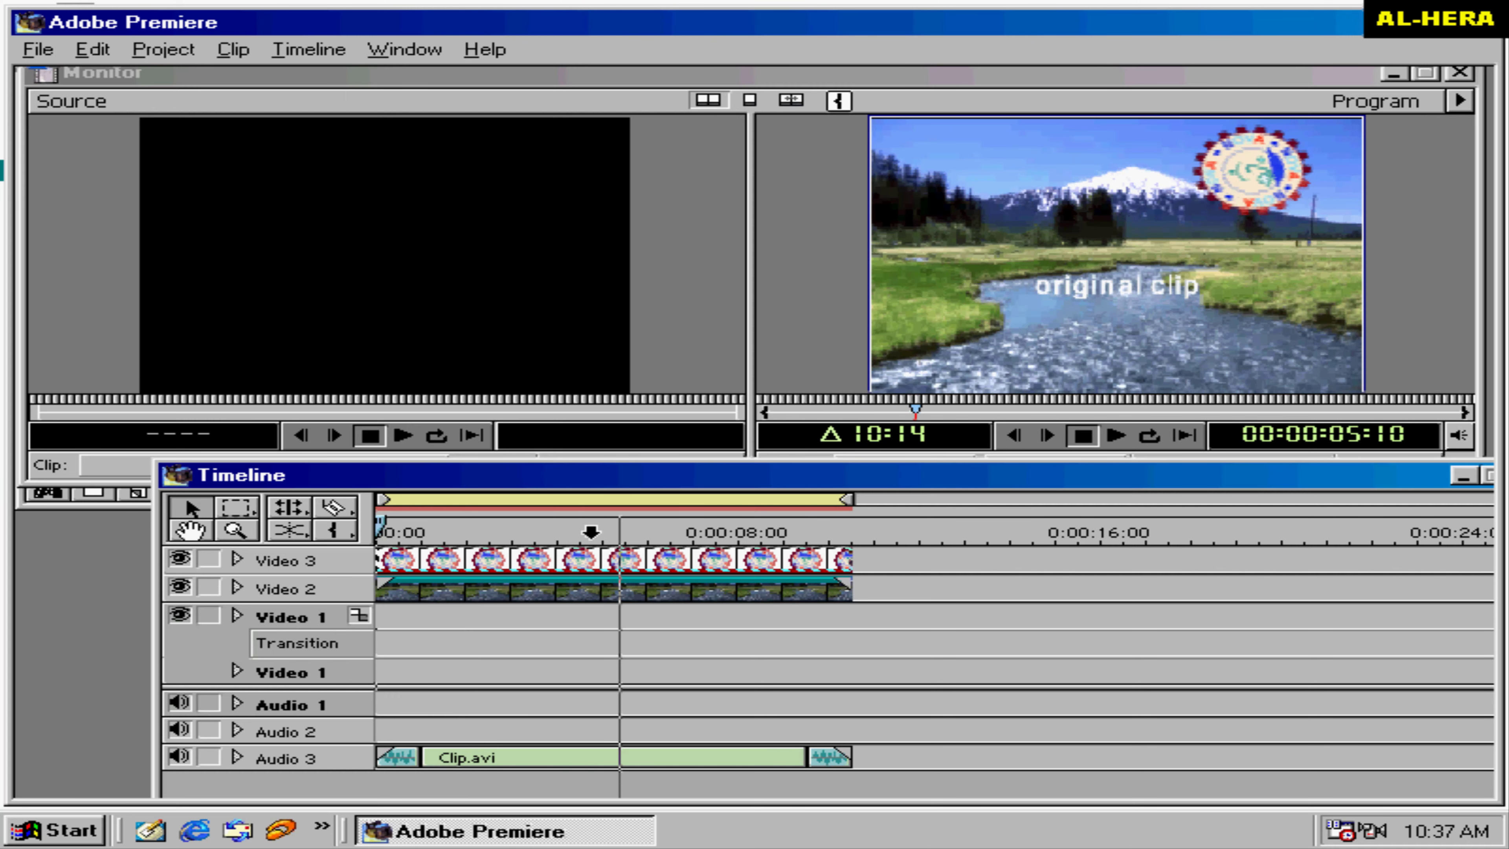
{"action": "left_click_drag", "start_coordinate": [378, 532], "coordinate": [376, 532]}
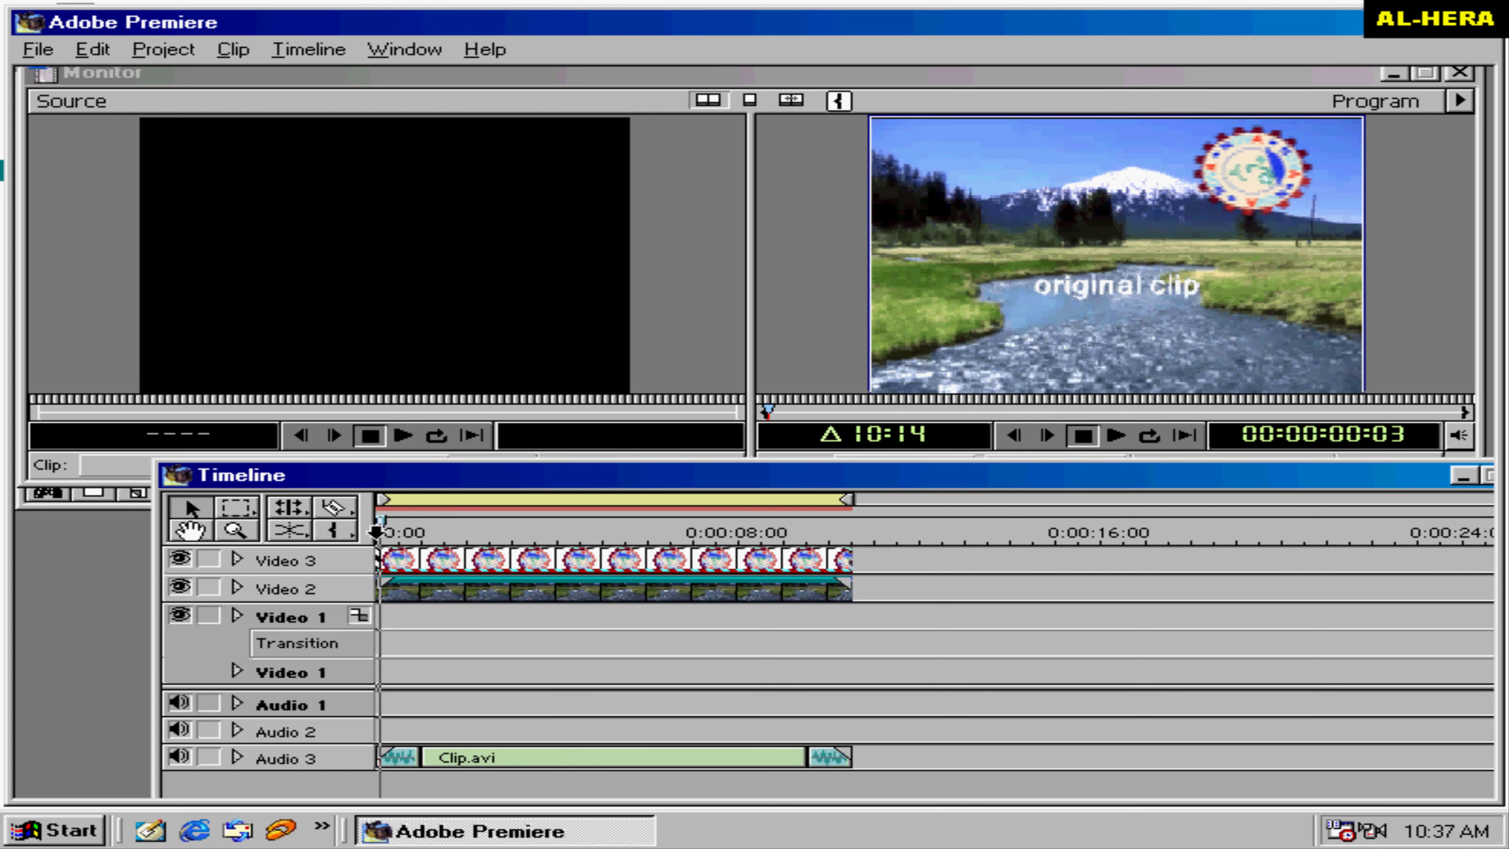